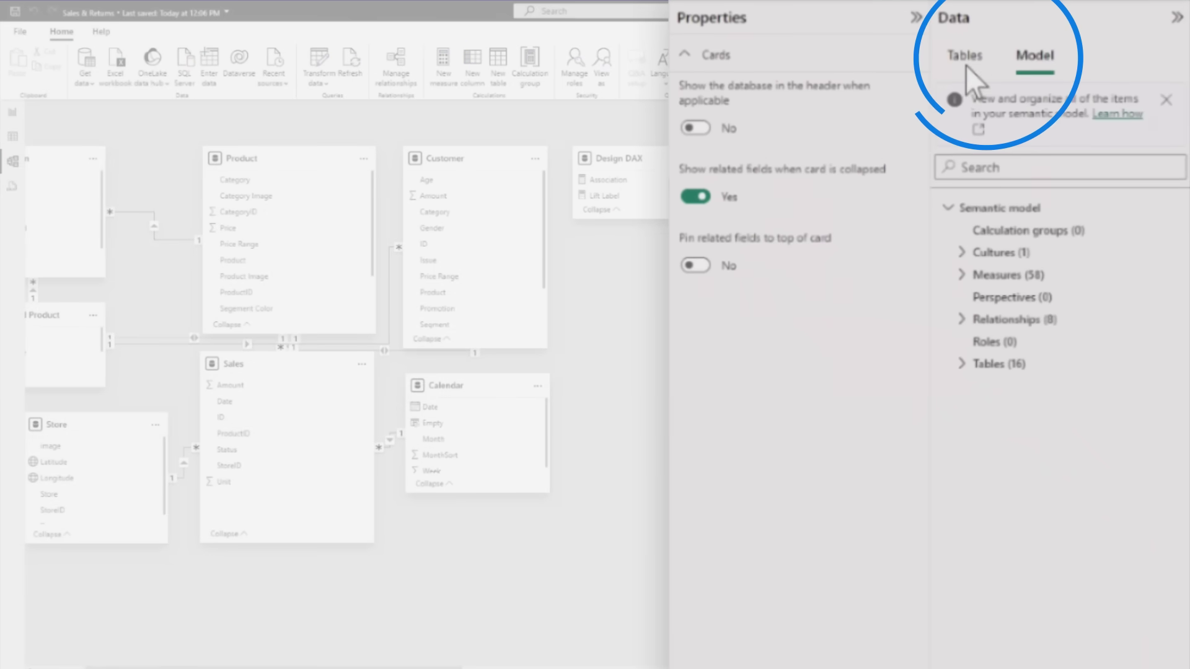
Give the Product Sales Top 3 measure a Copilot-drafted description: net sales for the top three products.
{"action": "left_click", "coordinate": [965, 64]}
{"action": "left_click", "coordinate": [1040, 64]}
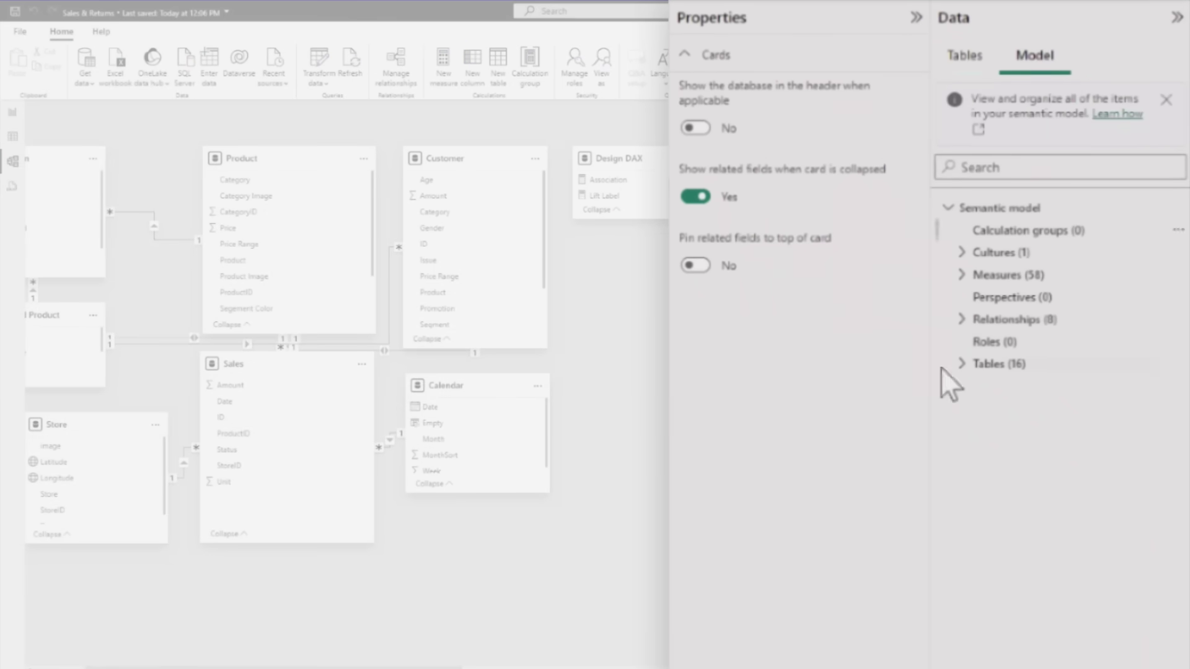
{"action": "left_click", "coordinate": [961, 275]}
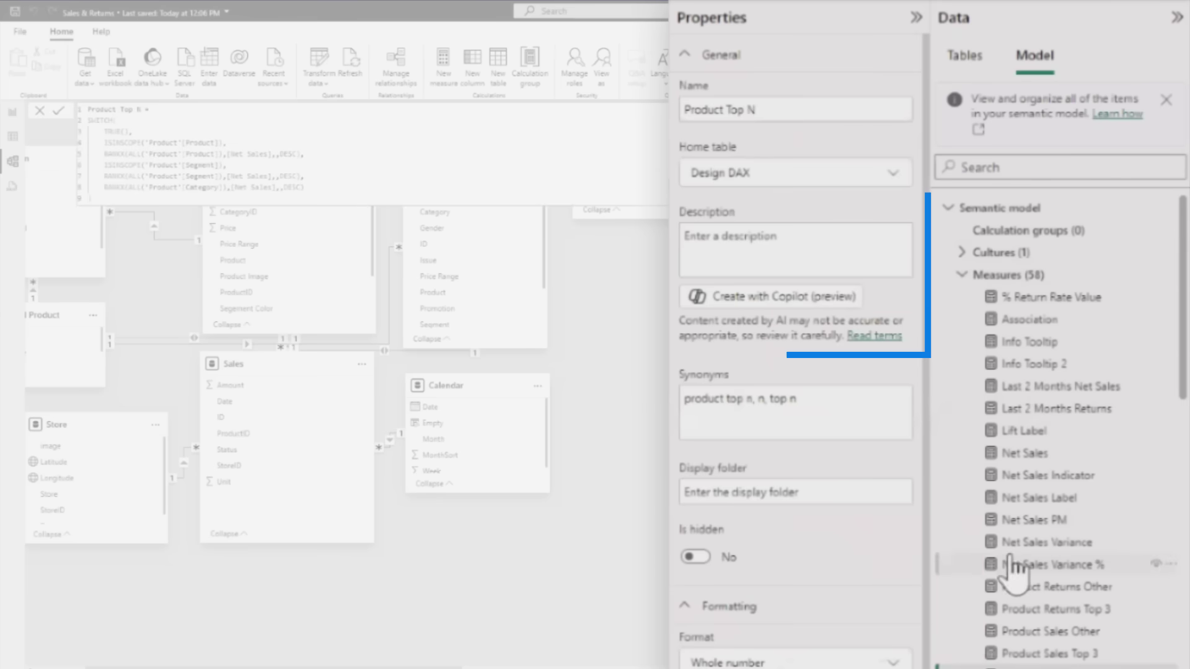
{"action": "left_click", "coordinate": [839, 267]}
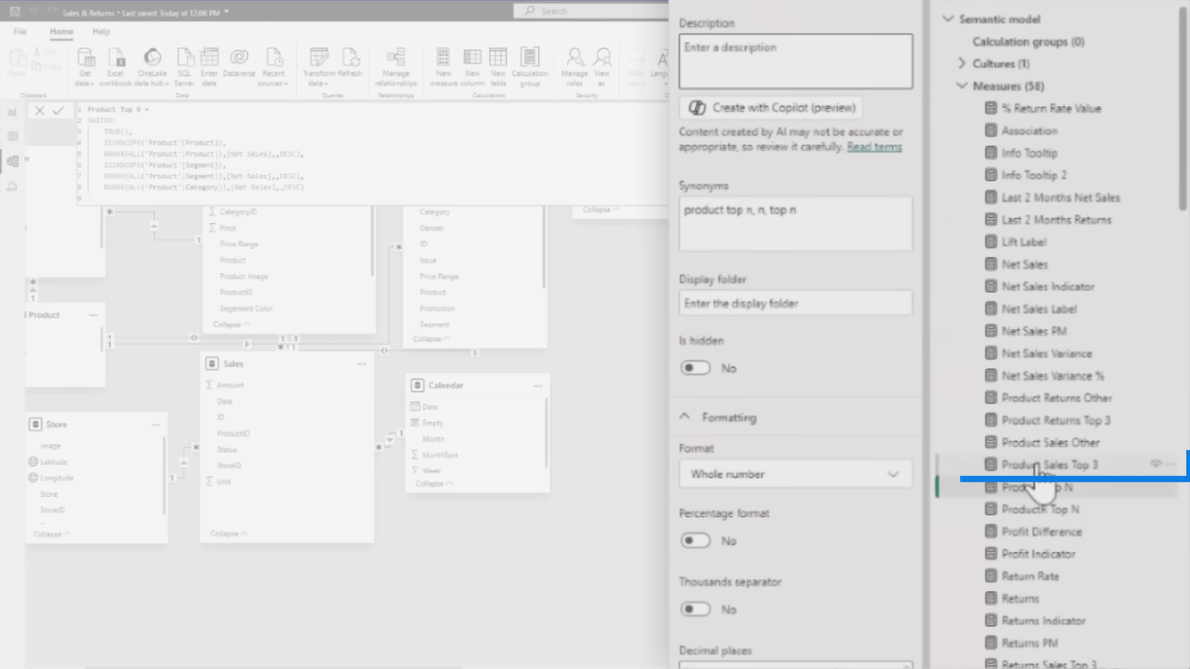
{"action": "right_click", "coordinate": [1067, 471]}
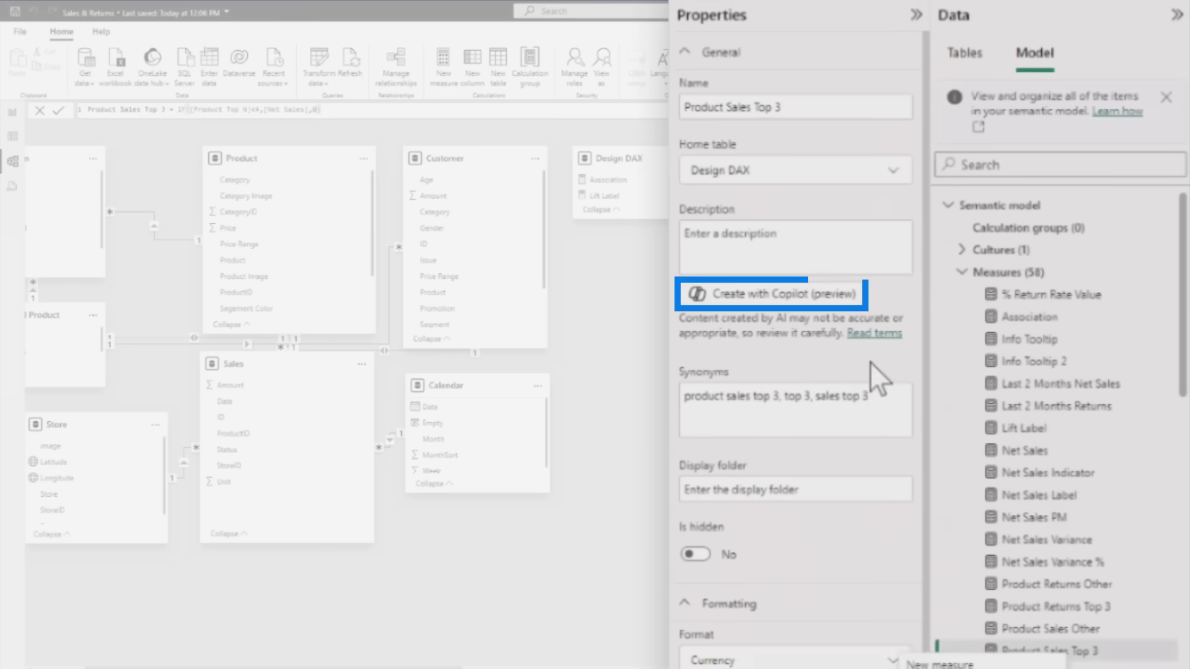
{"action": "left_click", "coordinate": [748, 308]}
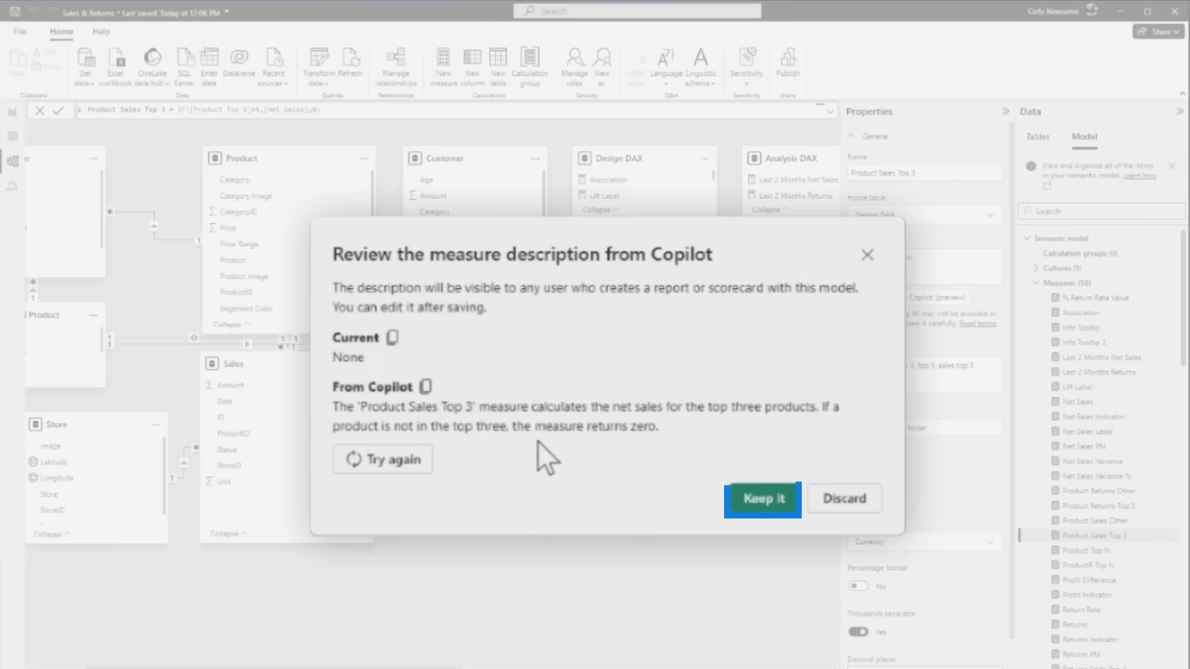
{"action": "left_click", "coordinate": [759, 498]}
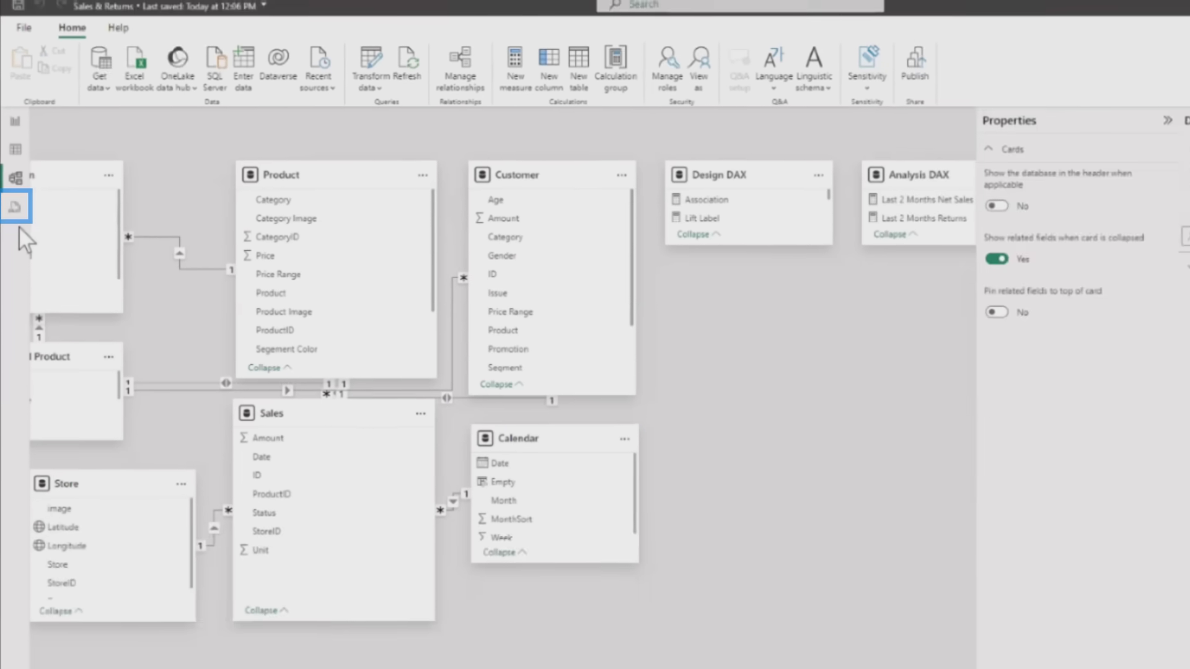
Run the sample TOPN query on the Association table in DAX query view, returning 100 rows.
{"action": "left_click", "coordinate": [22, 261]}
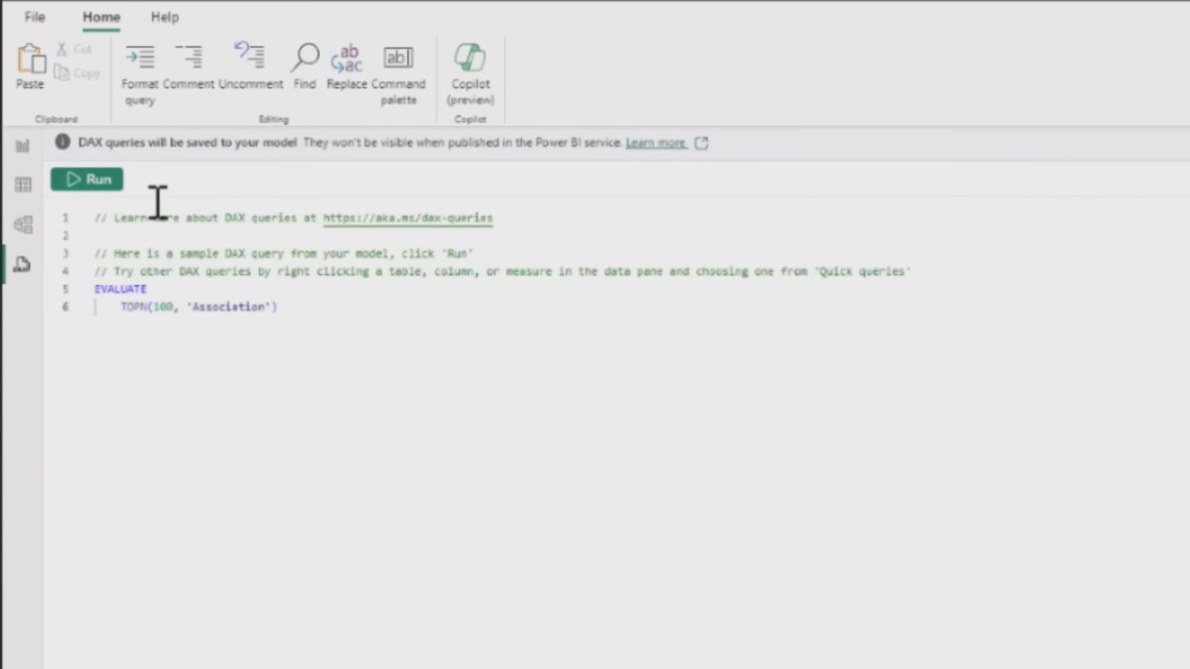
{"action": "left_click_drag", "start_coordinate": [119, 217], "coordinate": [299, 302]}
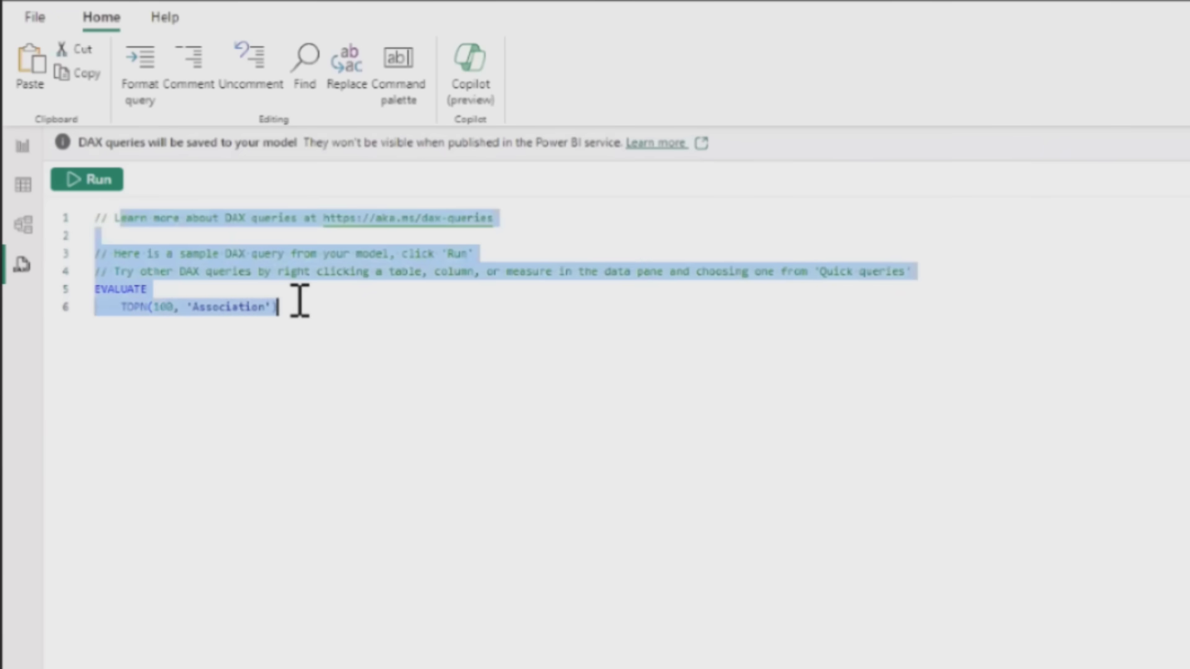
{"action": "left_click", "coordinate": [360, 340]}
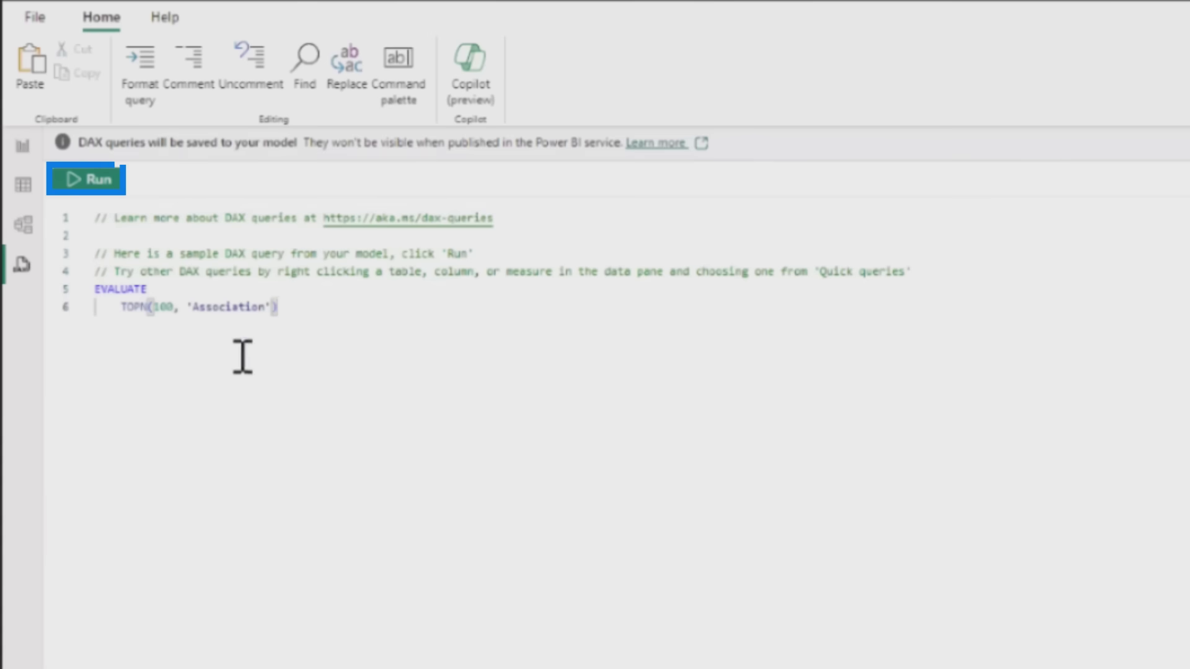
{"action": "left_click", "coordinate": [87, 179]}
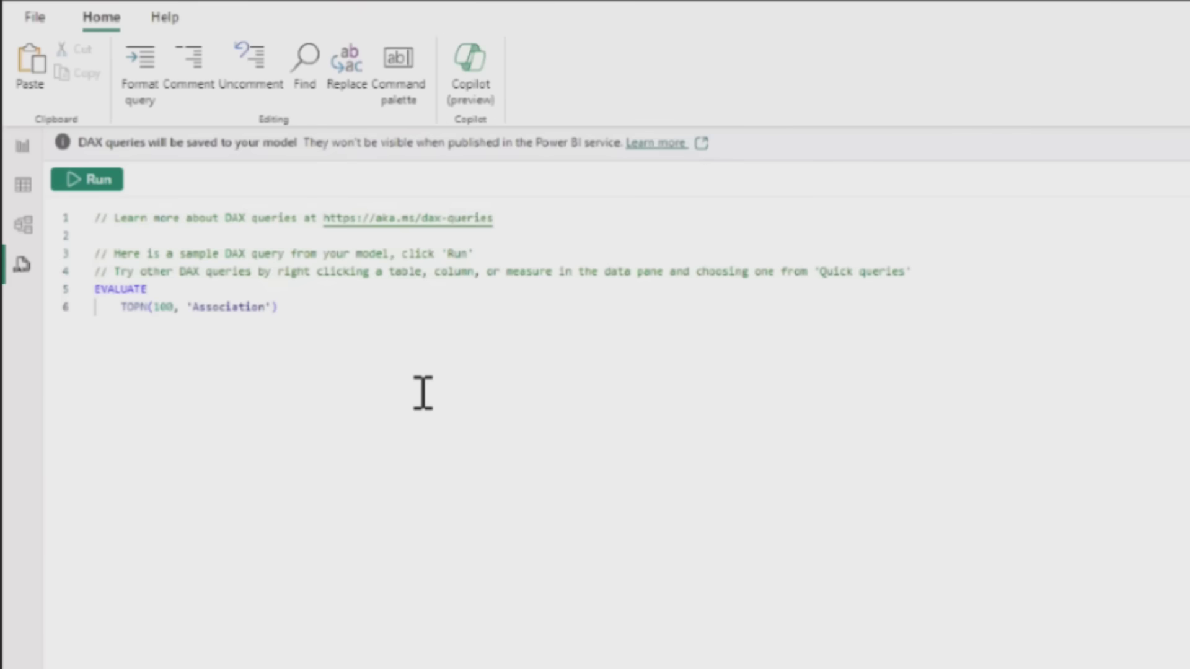
{"action": "left_click_drag", "start_coordinate": [307, 322], "coordinate": [88, 281]}
Have Copilot explain the selected EVALUATE TOPN lines and expand its full explanation.
{"action": "left_click", "coordinate": [323, 330]}
{"action": "key", "text": "shift+Up"}
{"action": "key", "text": "shift+Home"}
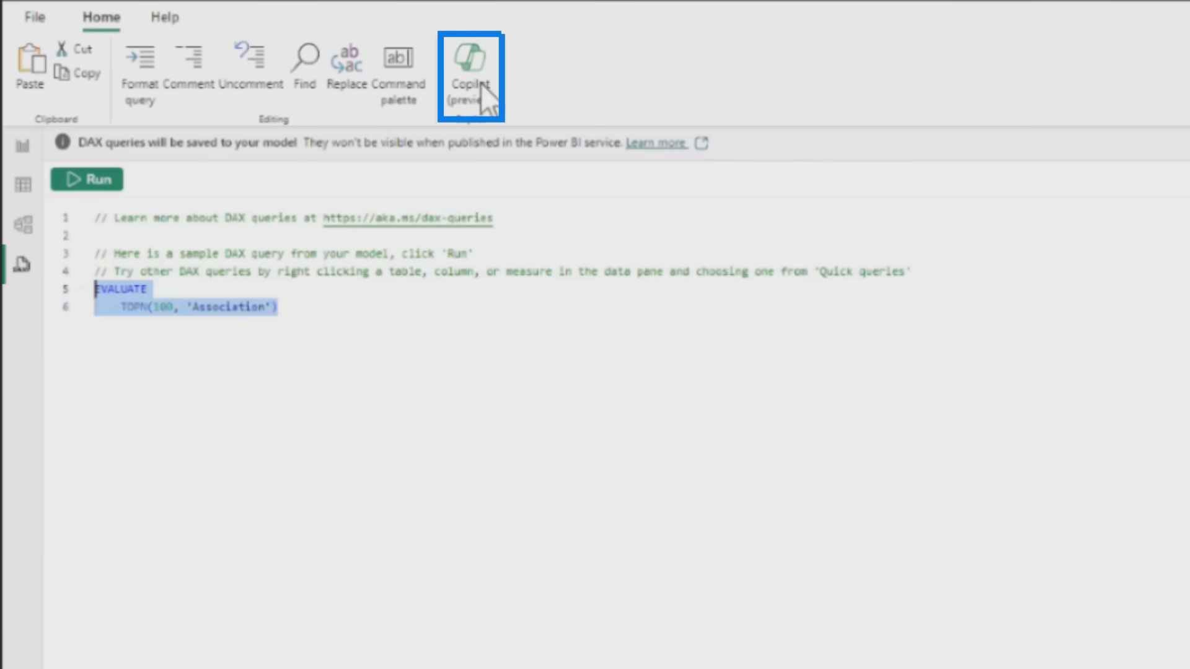
{"action": "left_click", "coordinate": [479, 84]}
{"action": "type", "text": "explain "}
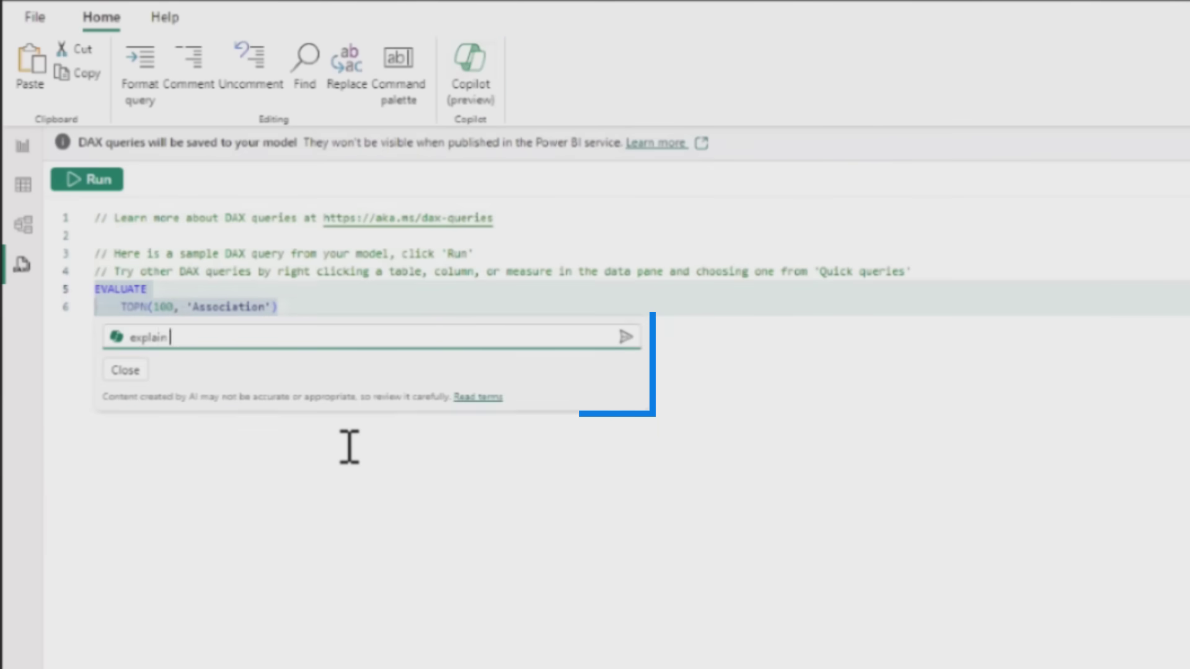
{"action": "type", "text": "what this query does"}
{"action": "key", "text": "Return"}
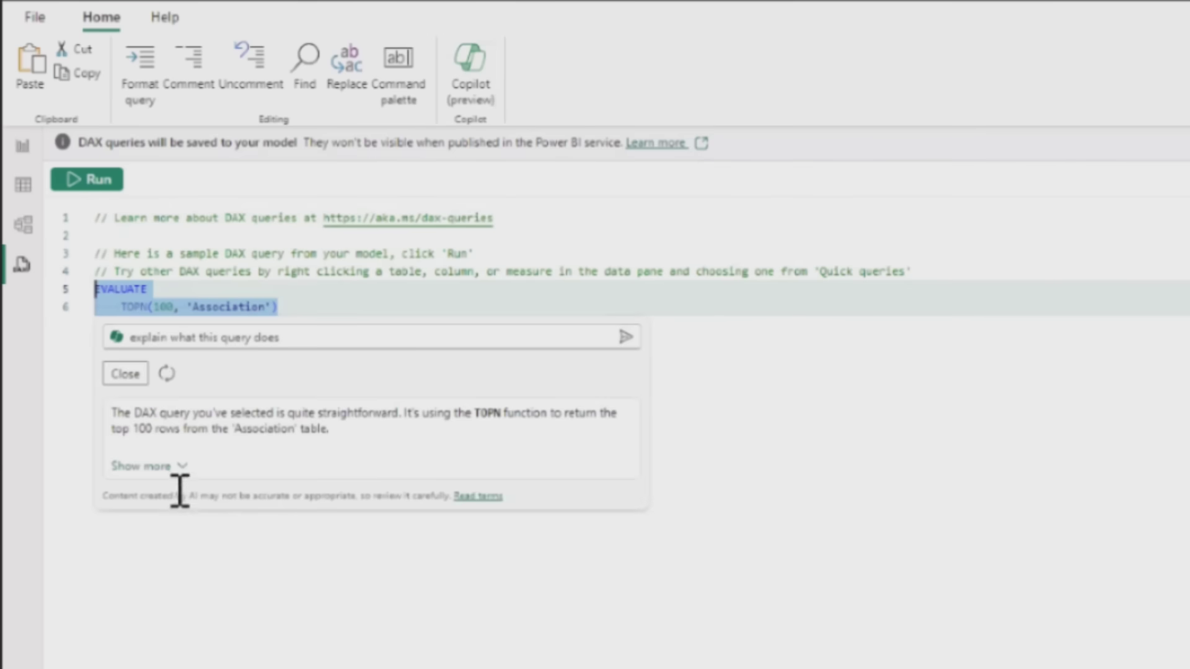
{"action": "left_click", "coordinate": [169, 471]}
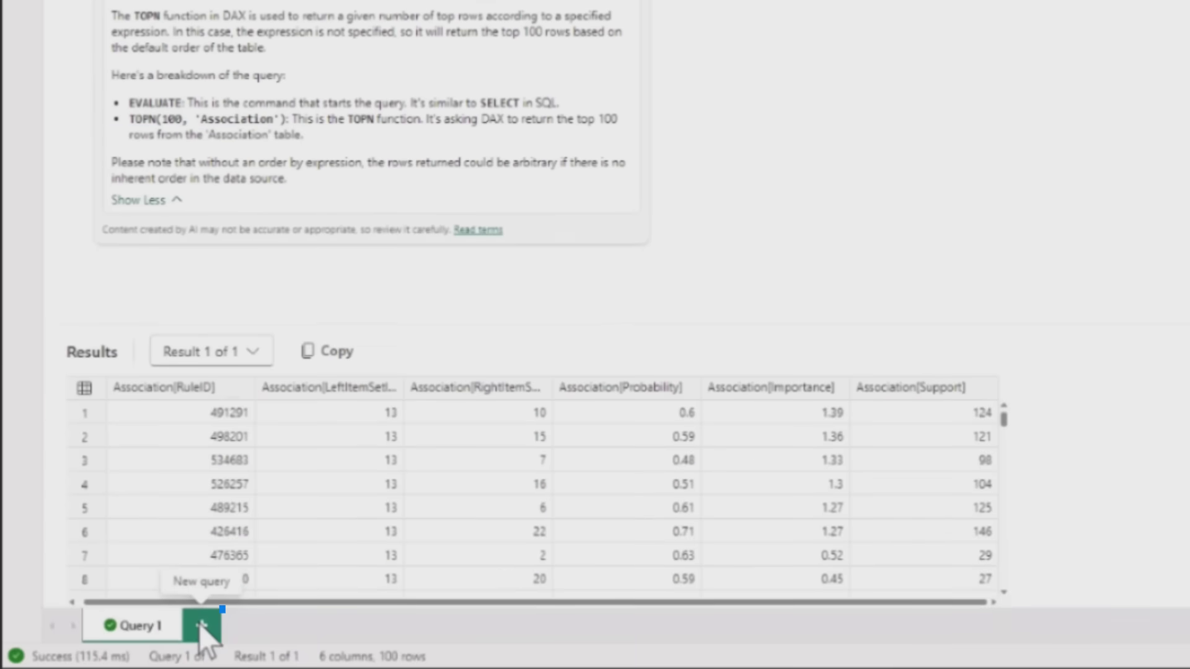
{"action": "left_click", "coordinate": [202, 626]}
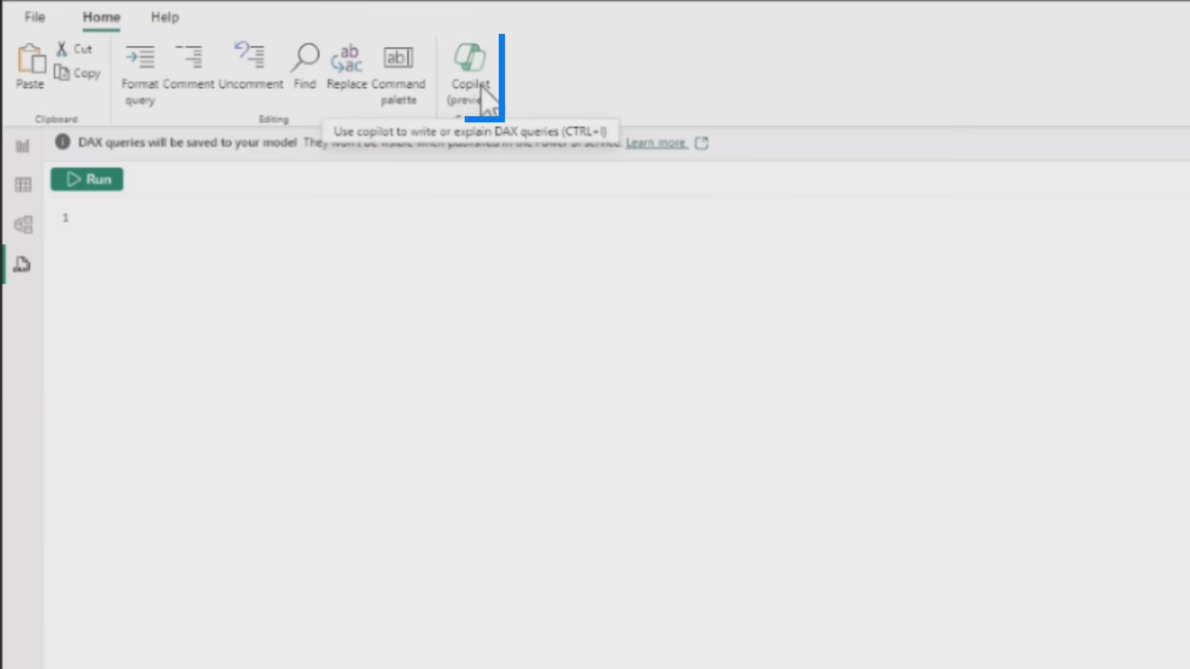
Have Copilot write the return-rate-per-store query for the latest month, keep it, and run it.
{"action": "left_click", "coordinate": [474, 83]}
{"action": "type", "text": "Show me"}
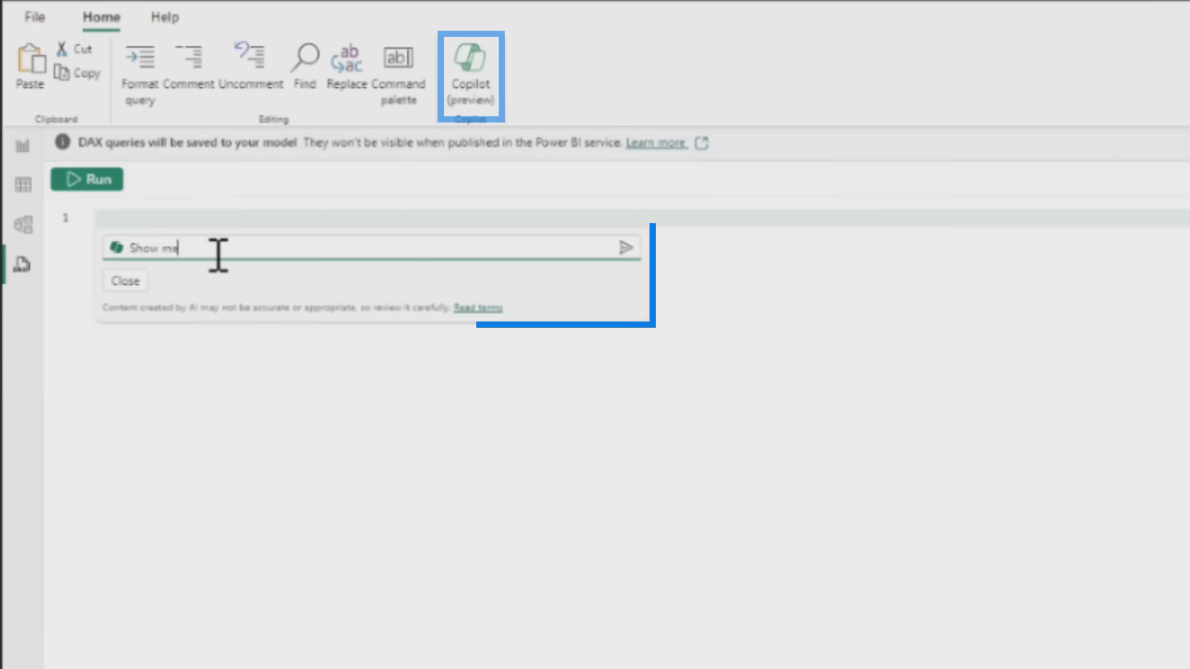
{"action": "type", "text": " the r"}
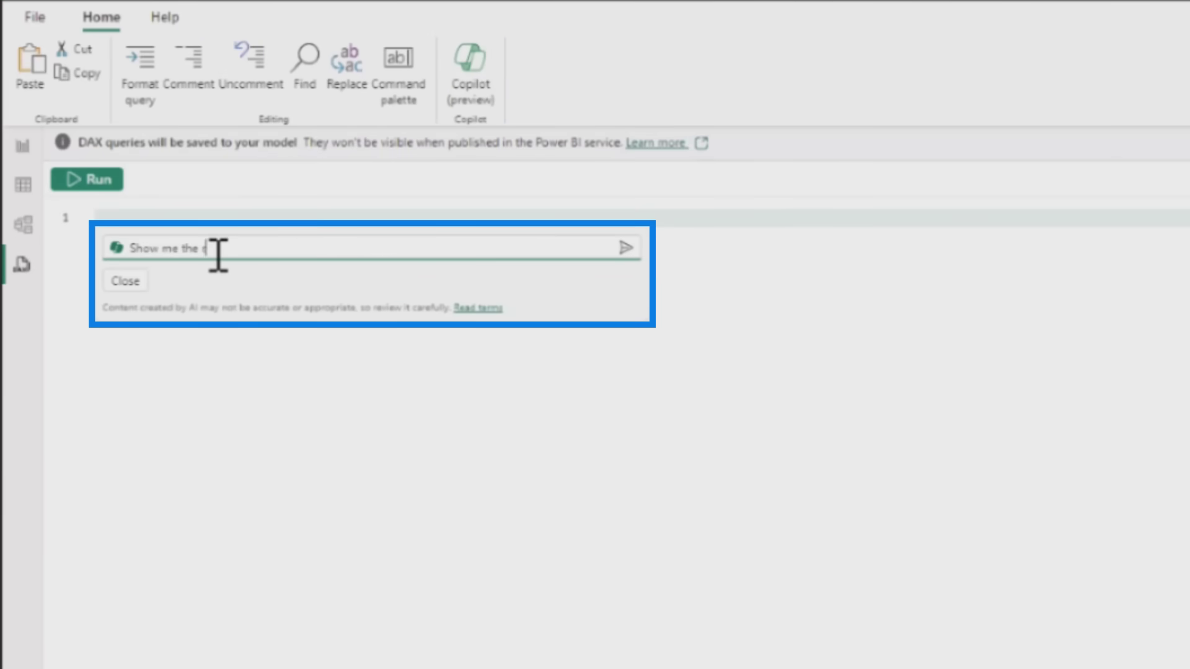
{"action": "type", "text": "eturn rate per store for the latest month"}
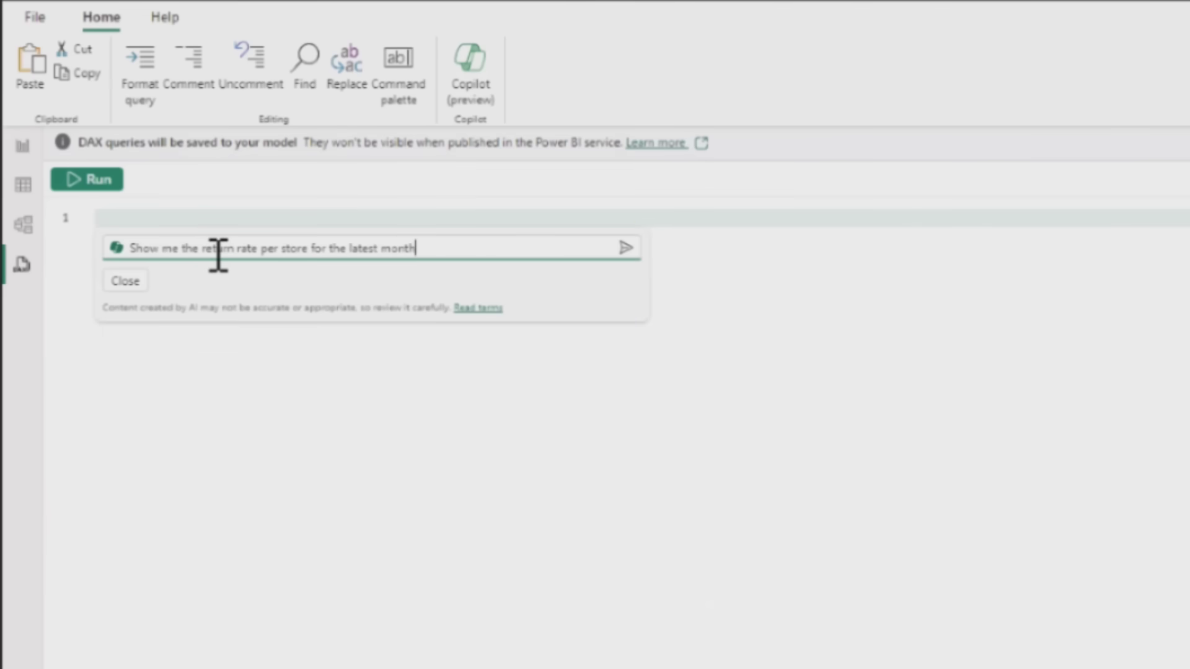
{"action": "key", "text": "Return"}
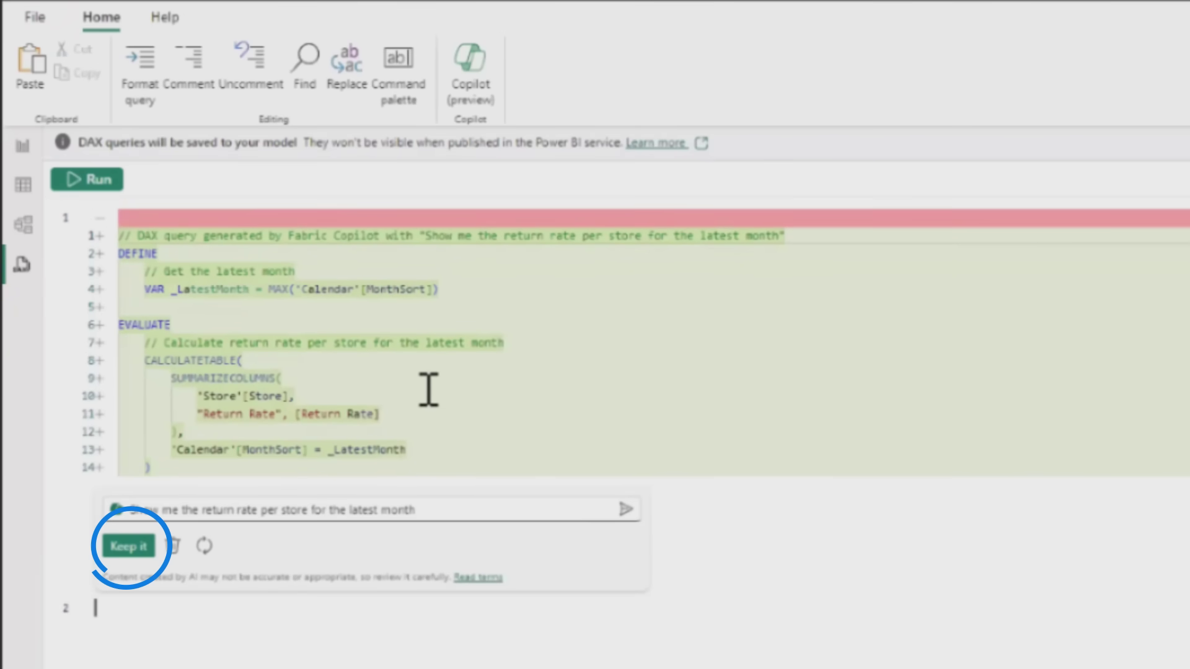
{"action": "left_click", "coordinate": [128, 546]}
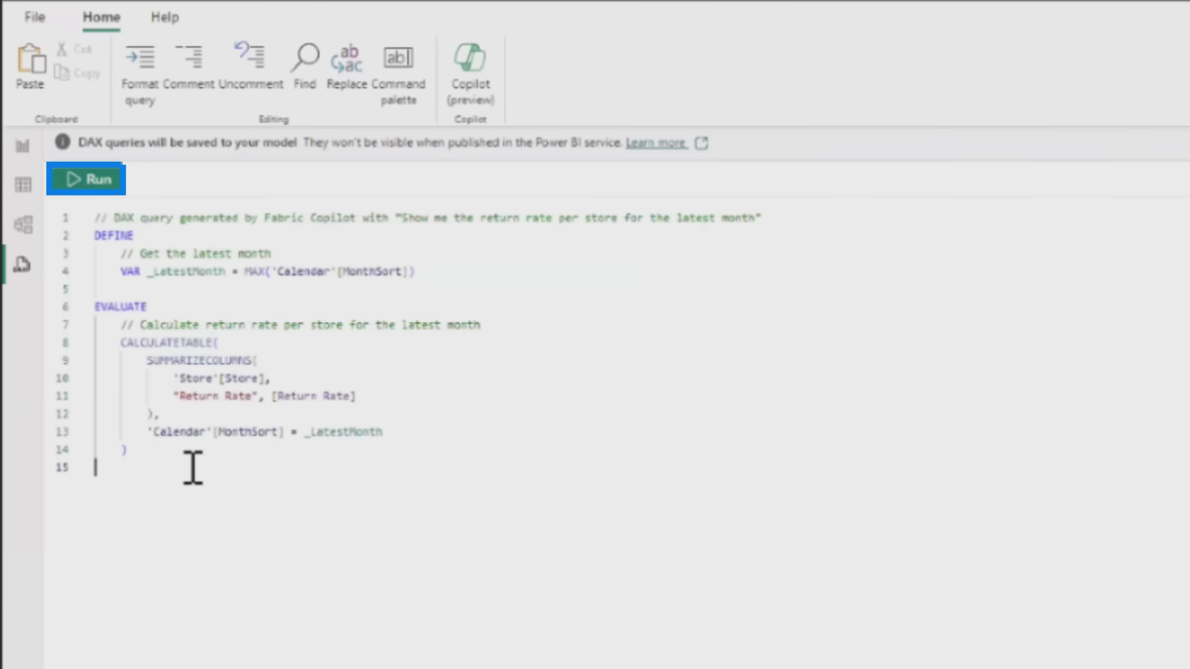
{"action": "left_click", "coordinate": [81, 186]}
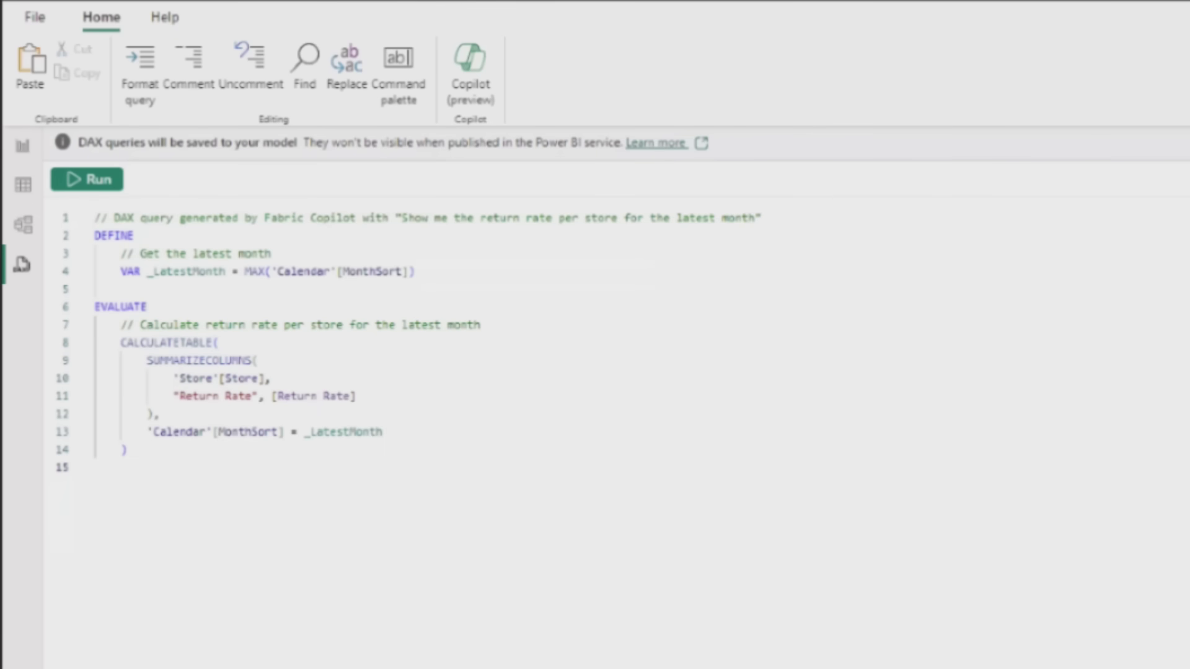
Have Copilot revise the query to include the month, then run it to show Jun return rates.
{"action": "left_click_drag", "start_coordinate": [374, 546], "coordinate": [89, 217]}
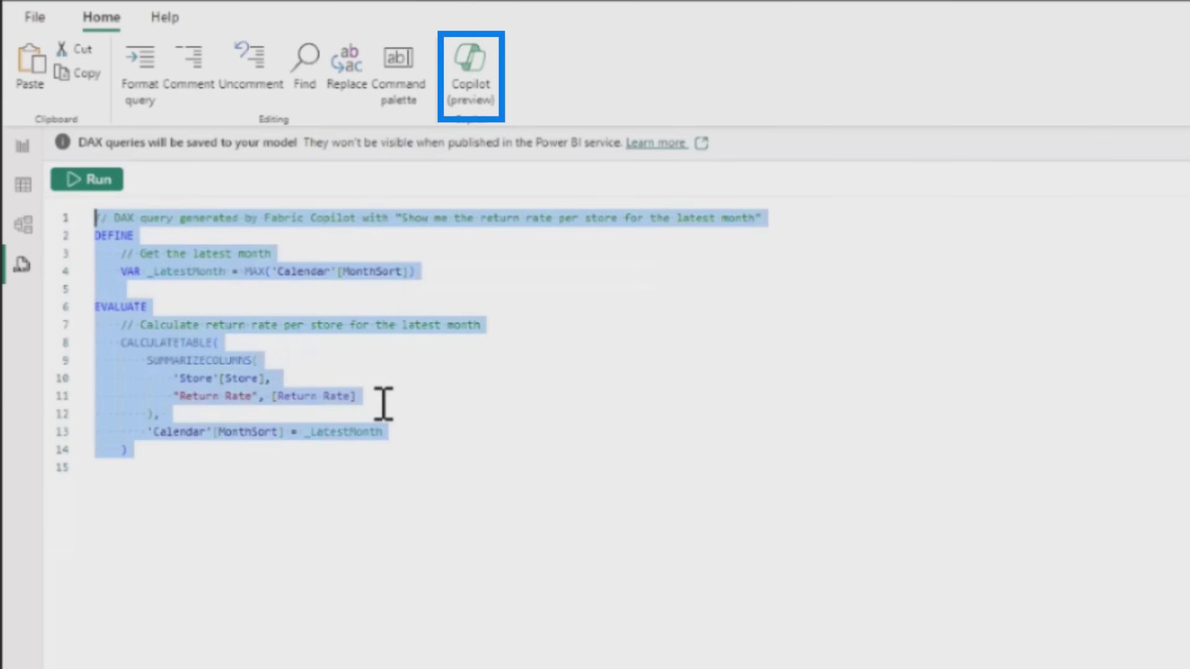
{"action": "left_click", "coordinate": [476, 64]}
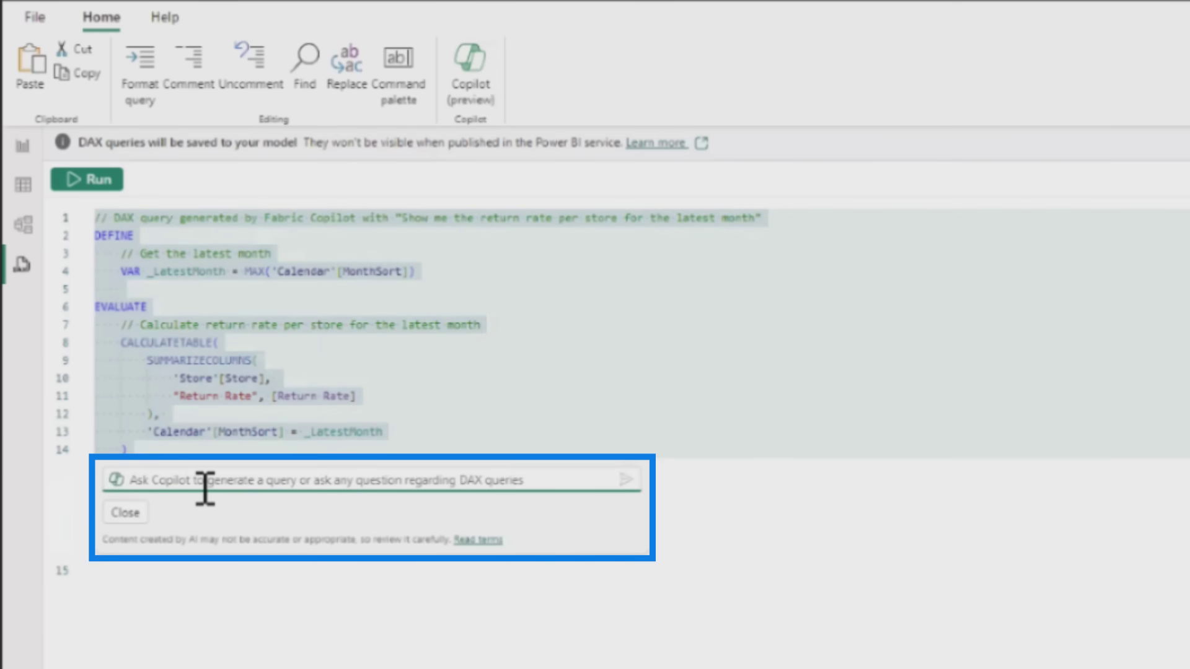
{"action": "type", "text": "Include what month "}
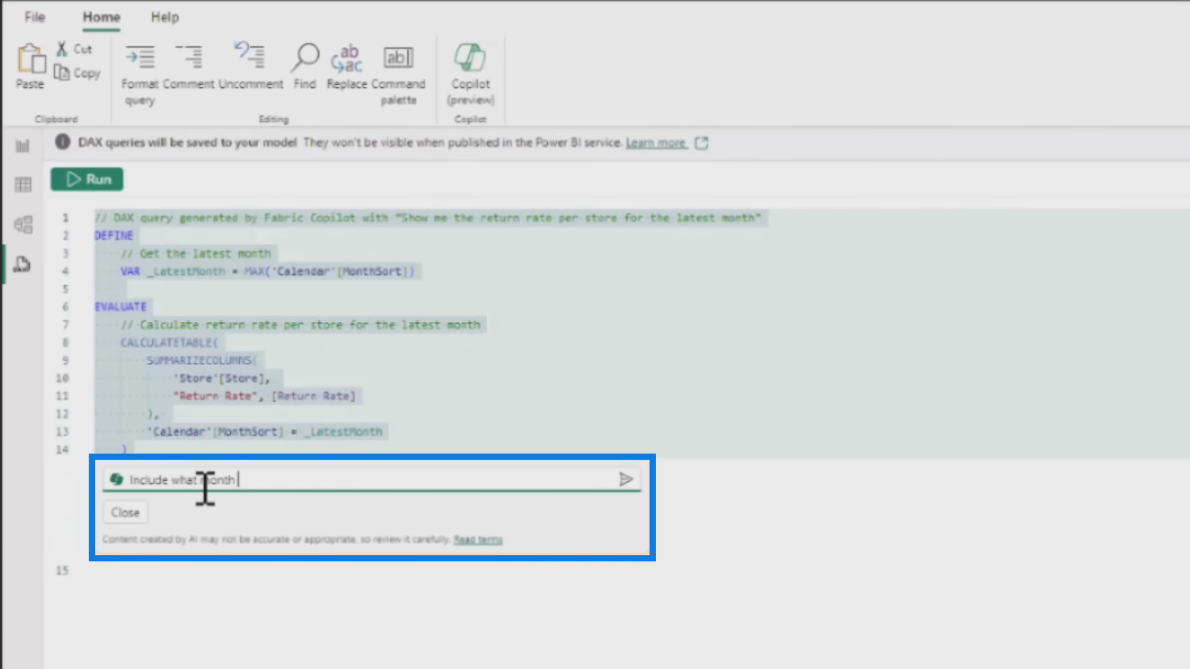
{"action": "type", "text": "this is"}
{"action": "key", "text": "Return"}
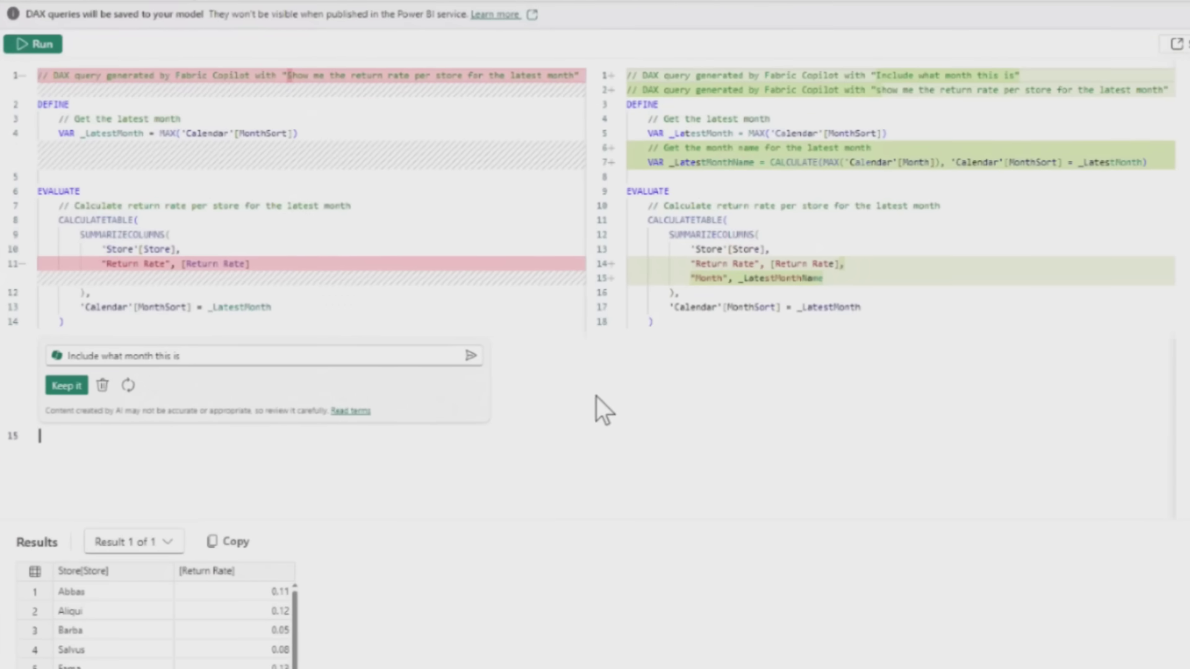
{"action": "left_click", "coordinate": [71, 394]}
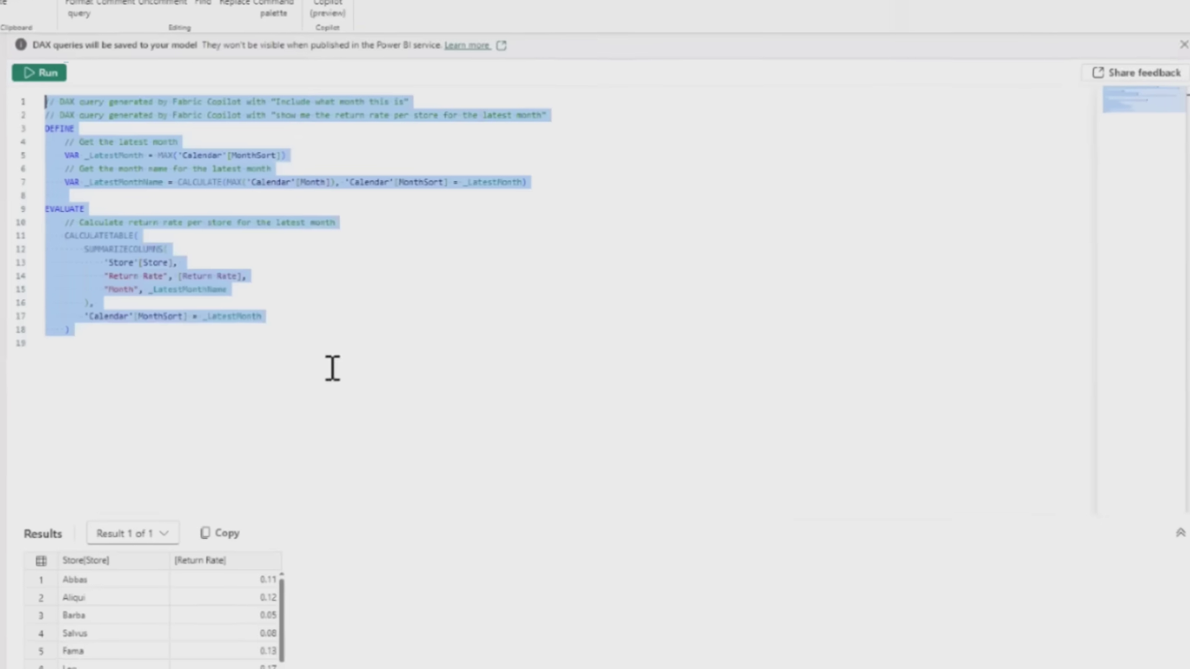
{"action": "left_click", "coordinate": [41, 74]}
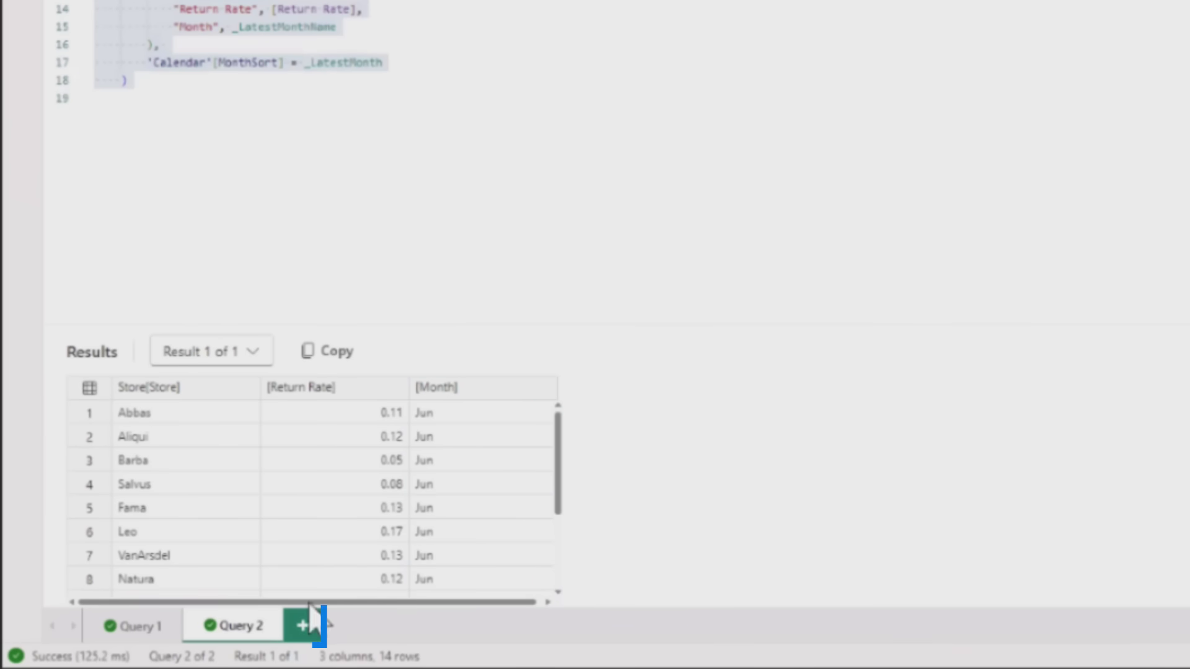
{"action": "left_click", "coordinate": [303, 625]}
Ask Copilot 'Tell me about common dax functions' and read through its full numbered answer.
{"action": "left_click", "coordinate": [472, 57]}
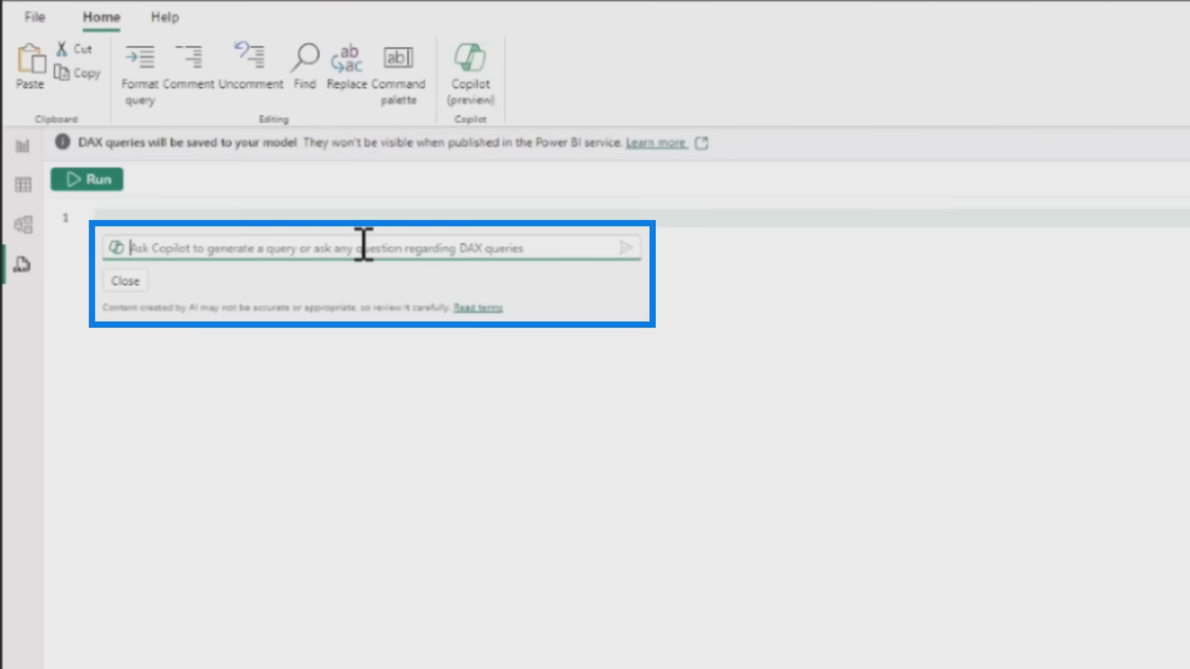
{"action": "type", "text": "Tell me abou"}
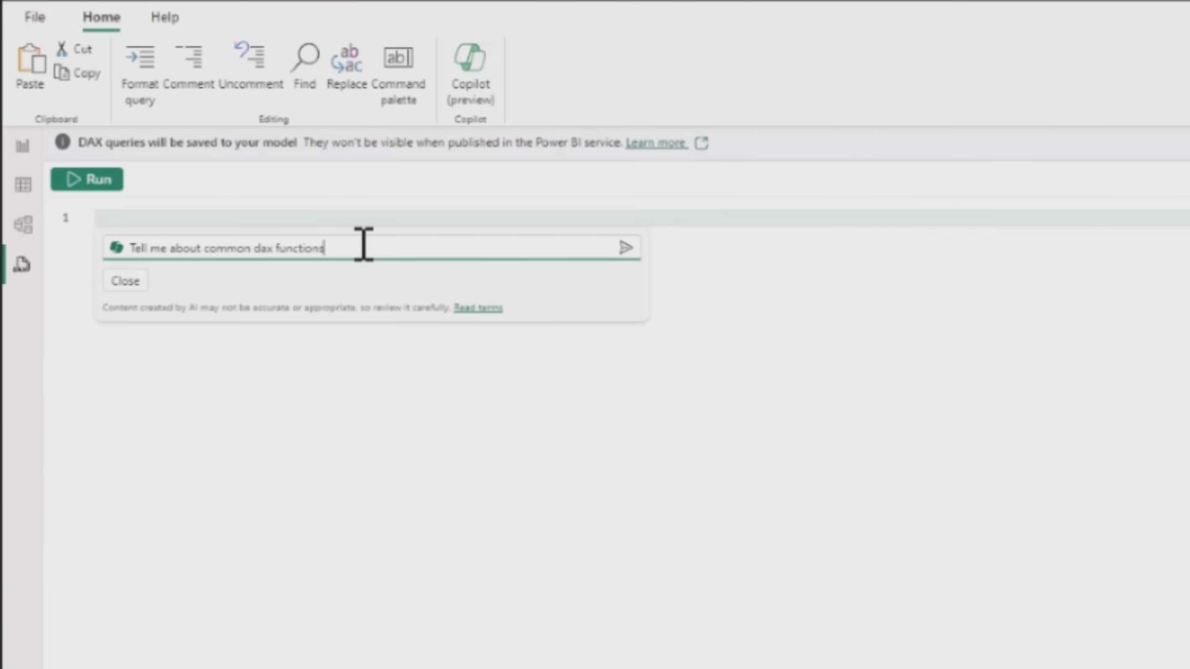
{"action": "type", "text": "t common dax functions"}
{"action": "key", "text": "Return"}
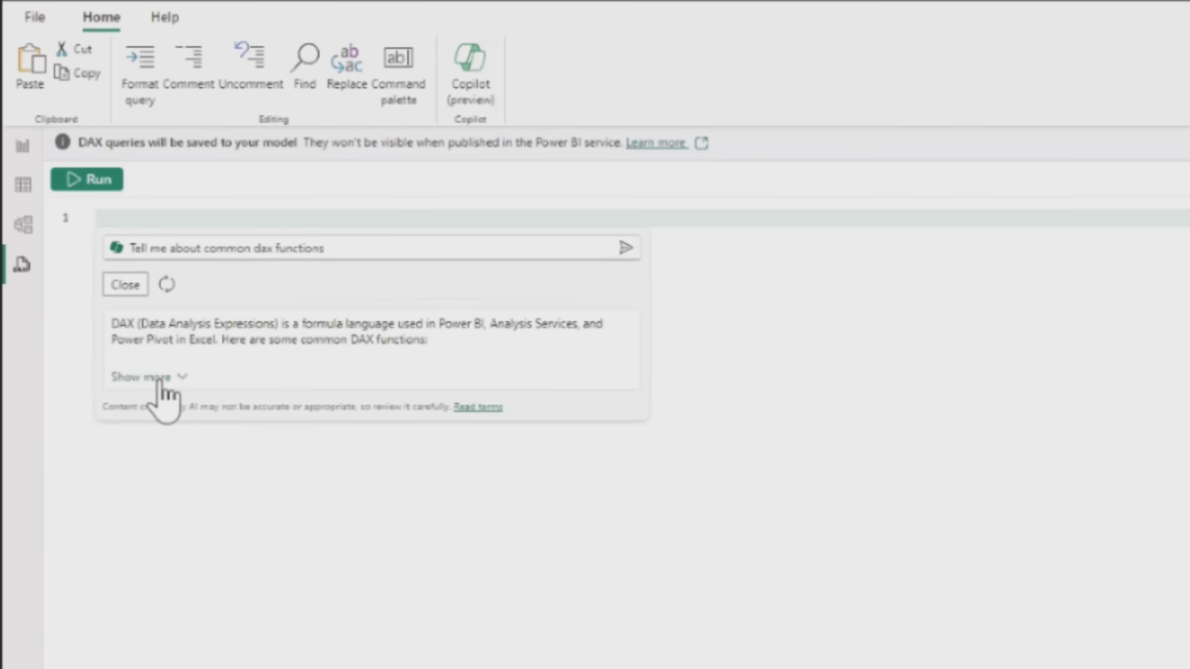
{"action": "left_click", "coordinate": [160, 379]}
{"action": "scroll", "coordinate": [414, 481], "scroll_direction": "down", "scroll_amount": 2}
{"action": "scroll", "coordinate": [414, 481], "scroll_direction": "down", "scroll_amount": 3}
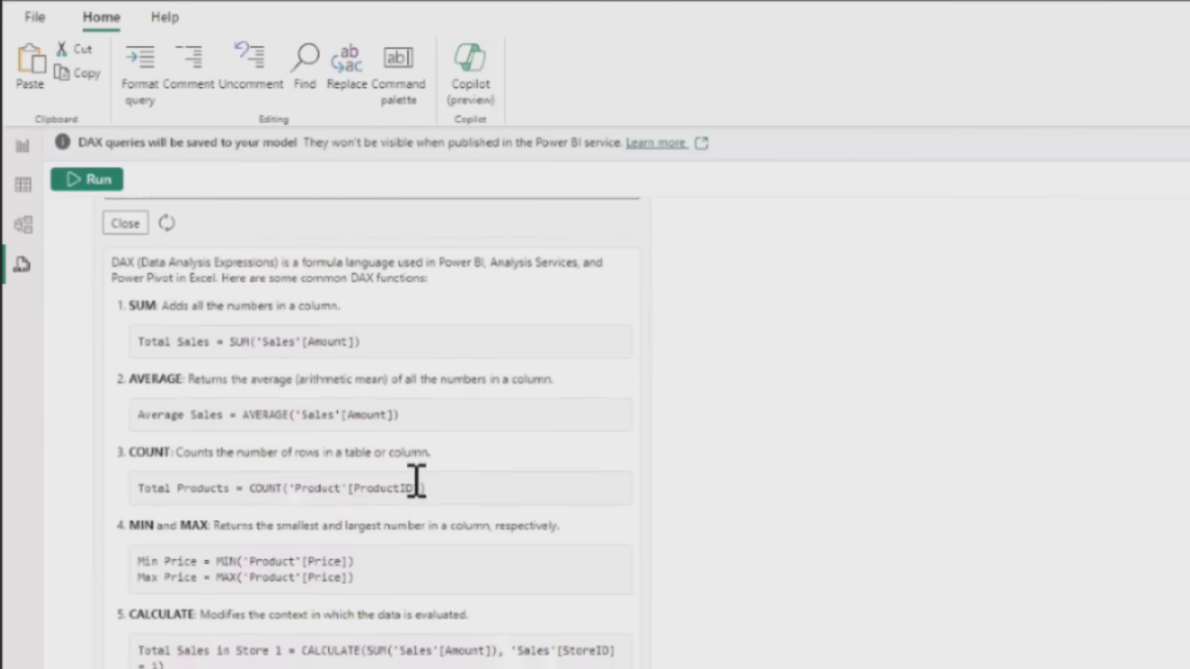
{"action": "scroll", "coordinate": [414, 481], "scroll_direction": "down", "scroll_amount": 3}
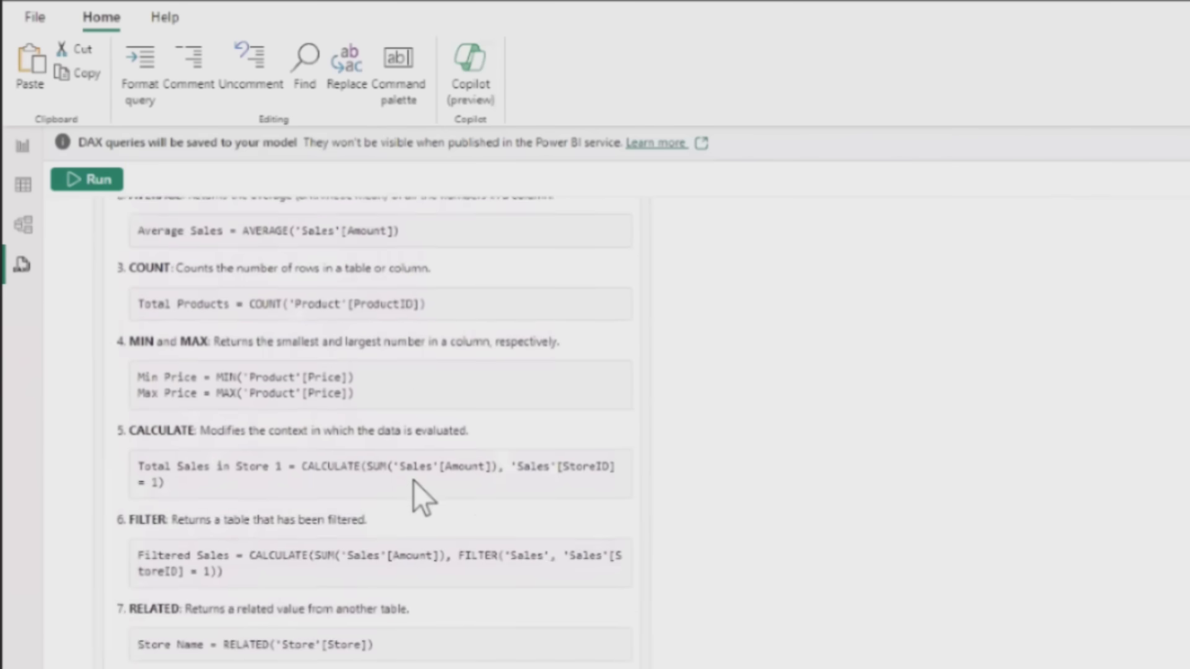
{"action": "scroll", "coordinate": [414, 481], "scroll_direction": "down", "scroll_amount": 4}
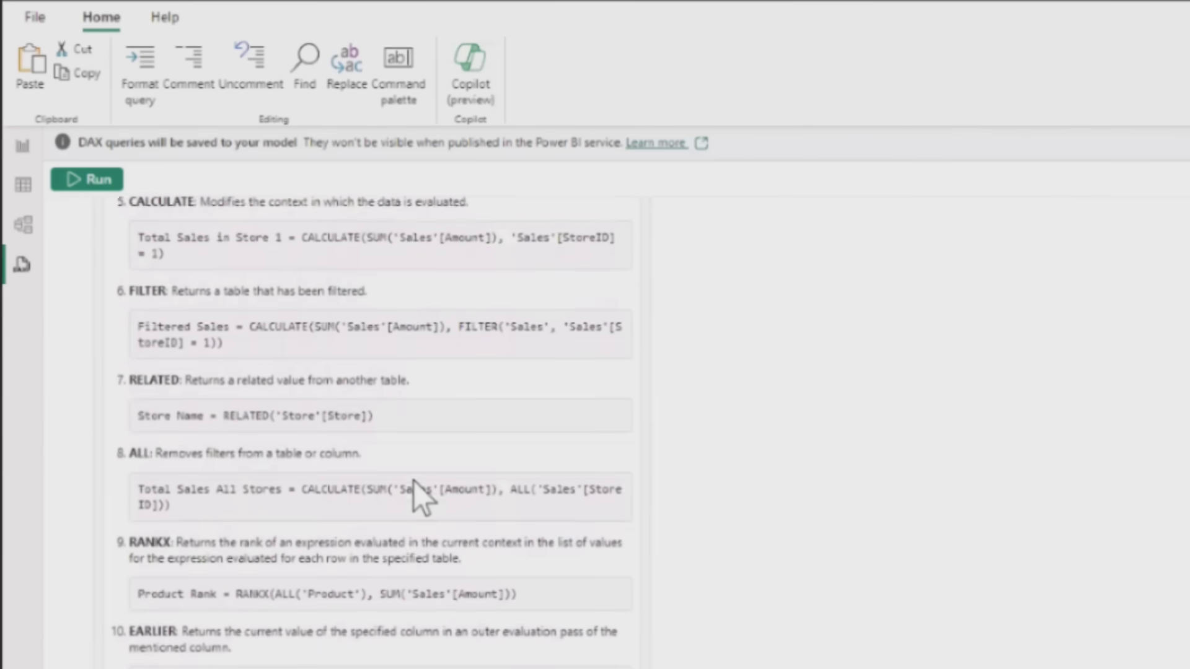
{"action": "scroll", "coordinate": [414, 481], "scroll_direction": "up", "scroll_amount": 2}
{"action": "scroll", "coordinate": [414, 481], "scroll_direction": "up", "scroll_amount": 5}
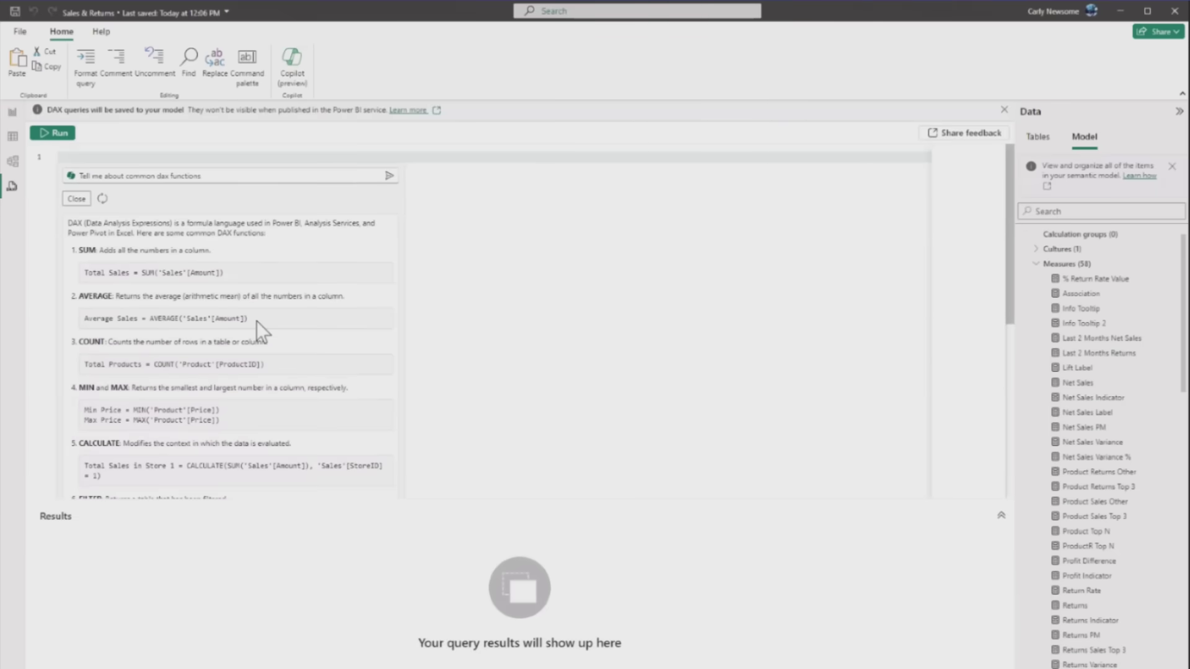
{"action": "scroll", "coordinate": [255, 321], "scroll_direction": "down", "scroll_amount": 1}
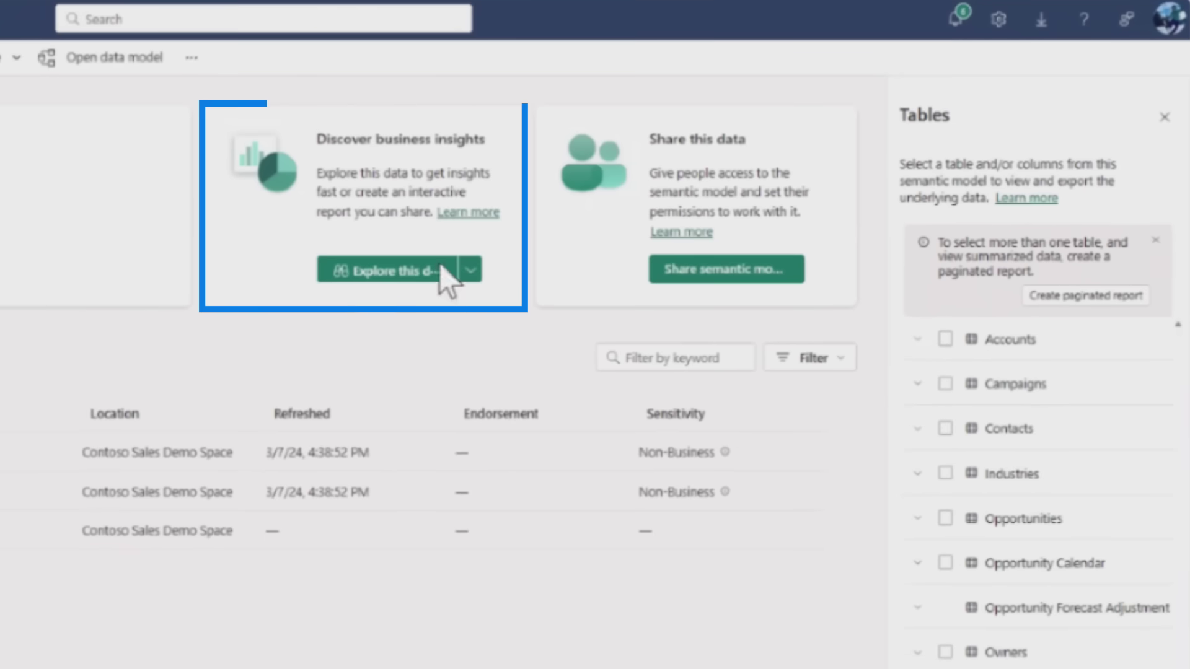
Start exploring the Regional sales semantic model's data from its details page.
{"action": "left_click", "coordinate": [393, 282]}
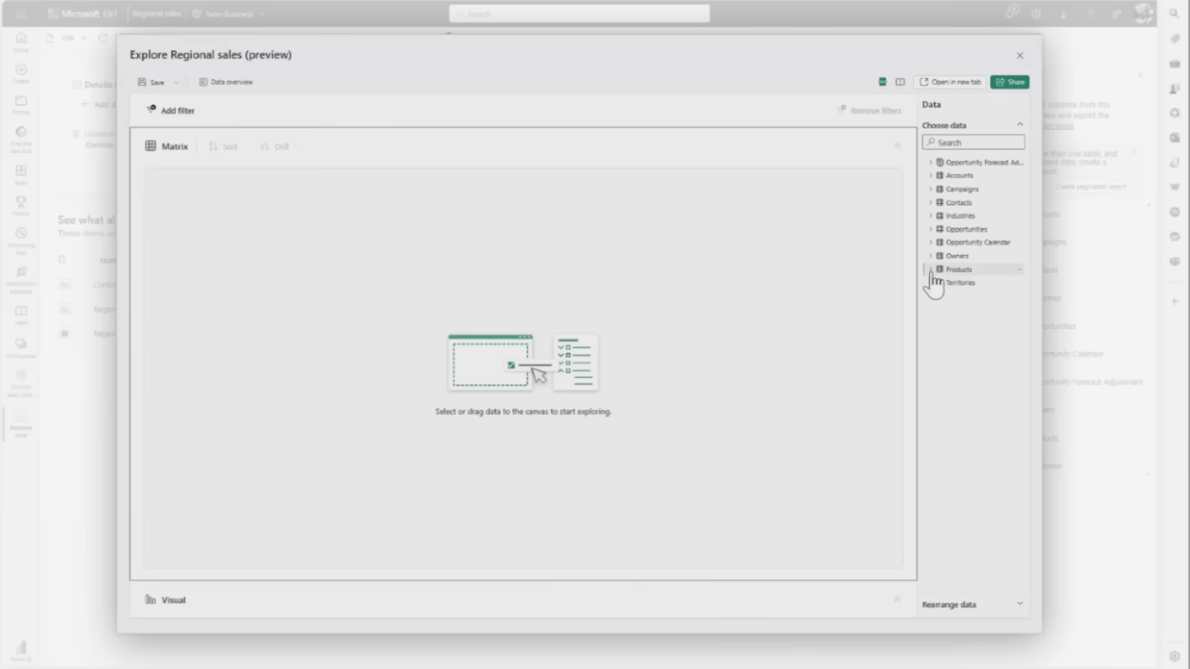
Filter the exploration by Product Category and add Revenue Won to the matrix.
{"action": "left_click", "coordinate": [930, 270]}
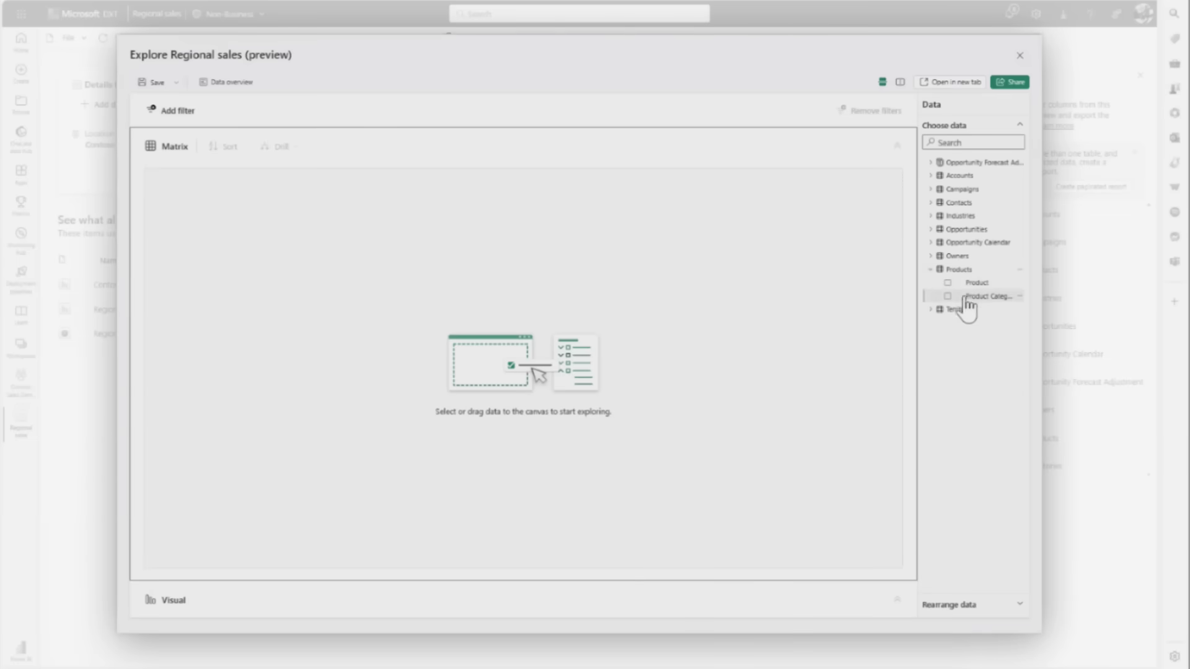
{"action": "left_click_drag", "start_coordinate": [966, 301], "coordinate": [716, 110]}
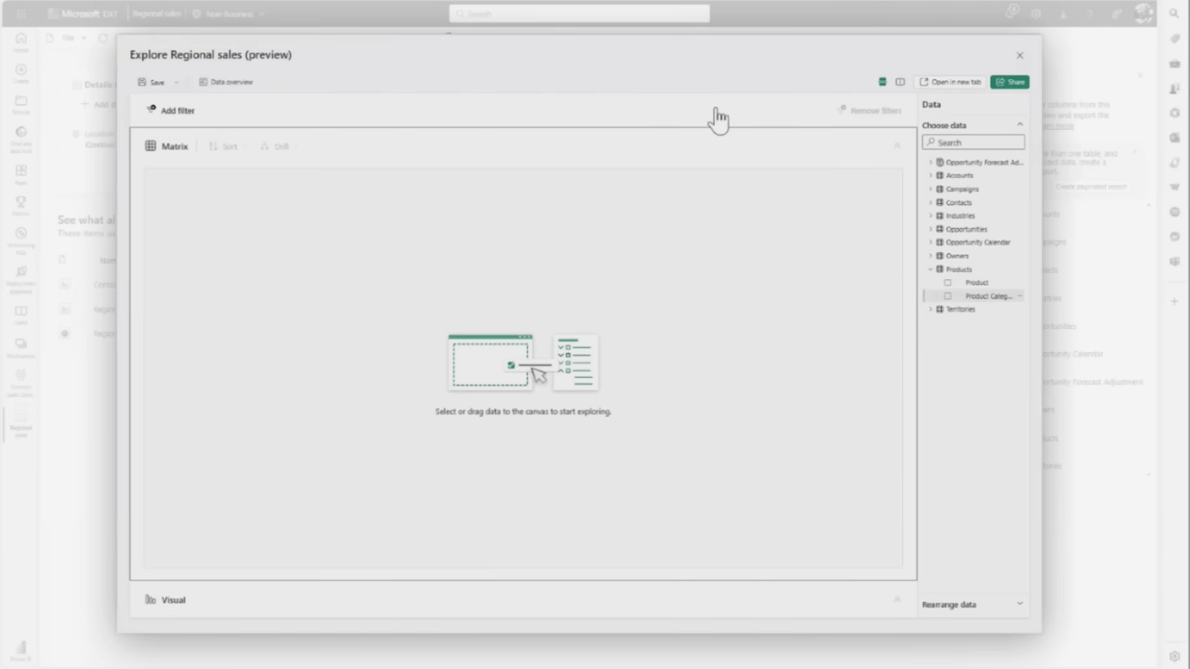
{"action": "left_click", "coordinate": [954, 142]}
{"action": "type", "text": "reve"}
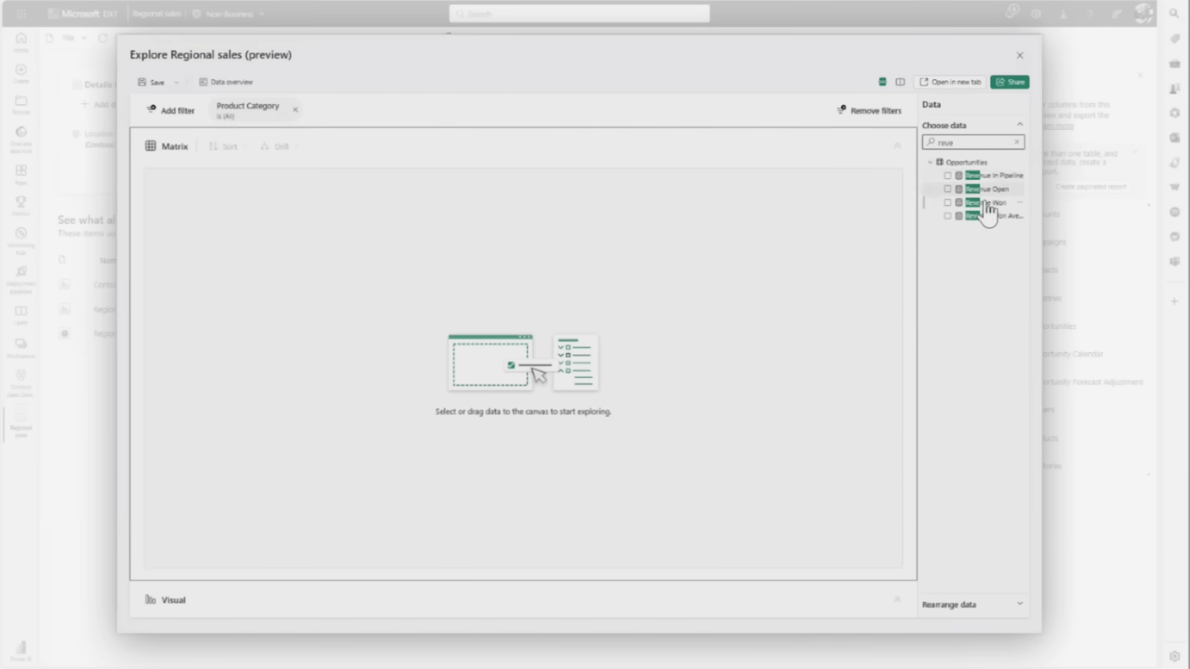
{"action": "left_click_drag", "start_coordinate": [985, 203], "coordinate": [694, 338]}
{"action": "left_click_drag", "start_coordinate": [151, 556], "coordinate": [155, 558]}
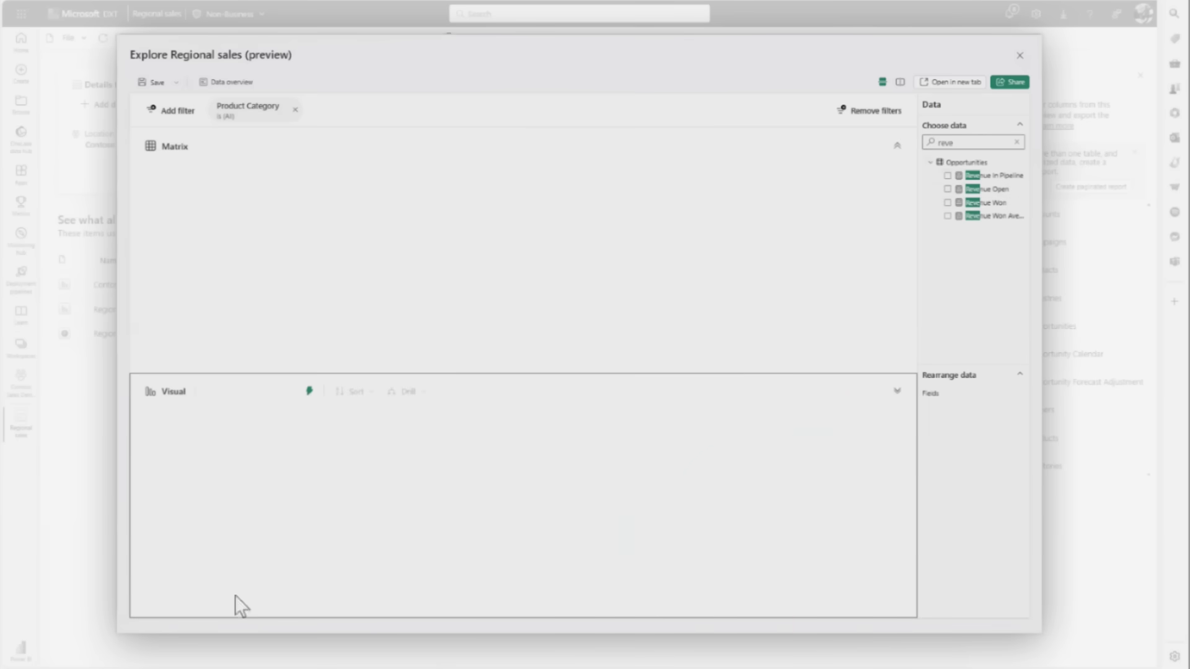
Turn the Revenue Won visual into a line chart with YEAR on the x-axis.
{"action": "left_click", "coordinate": [291, 391]}
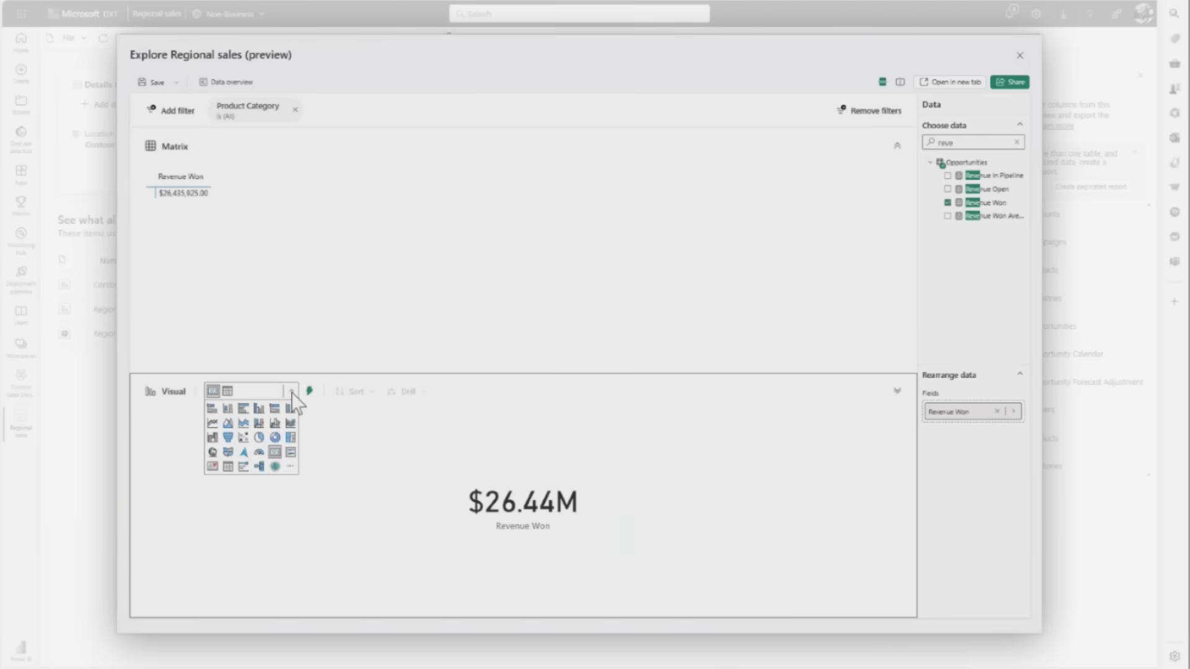
{"action": "left_click", "coordinate": [213, 424]}
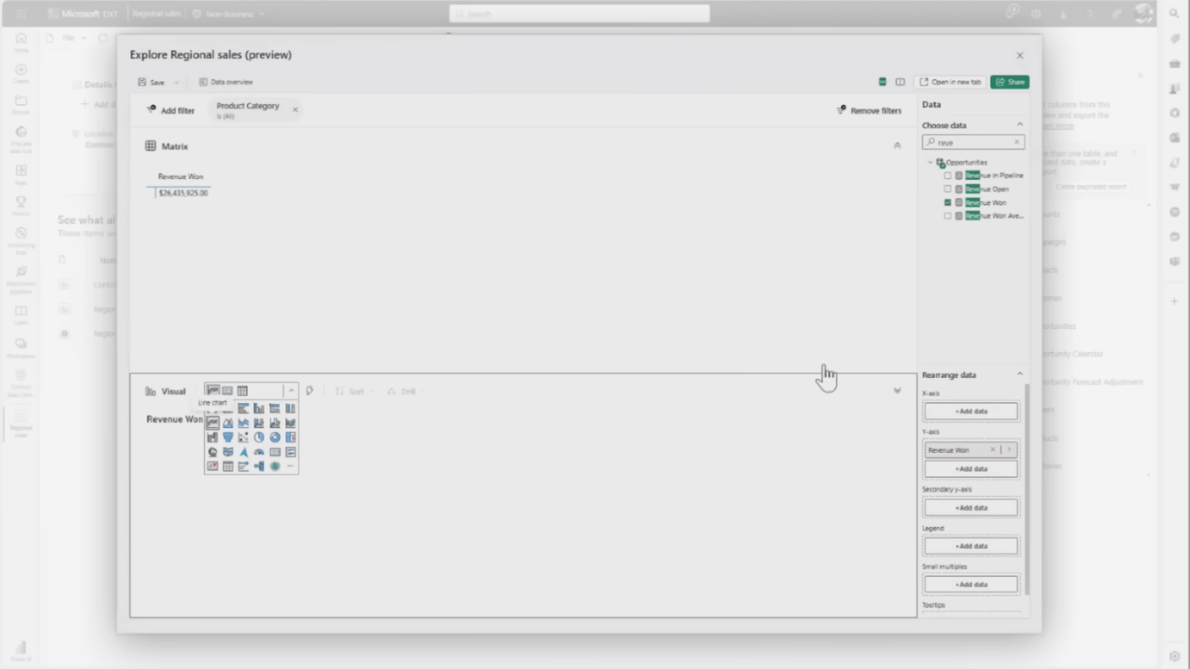
{"action": "left_click", "coordinate": [973, 508]}
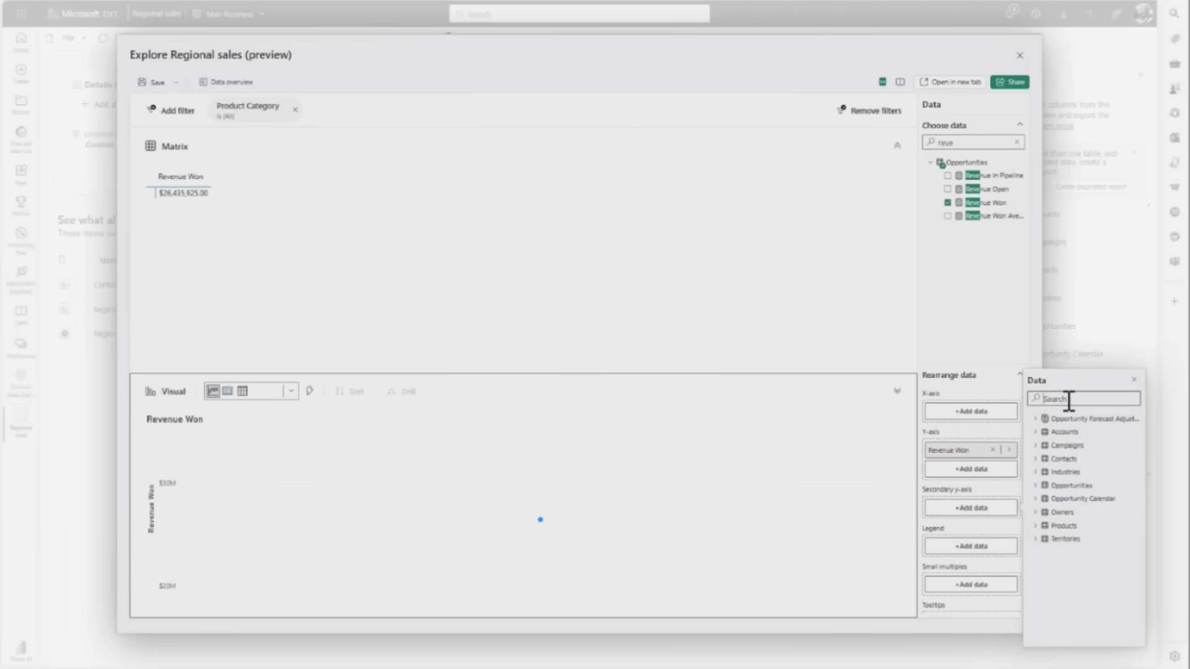
{"action": "type", "text": "reve"}
{"action": "left_click", "coordinate": [1000, 414]}
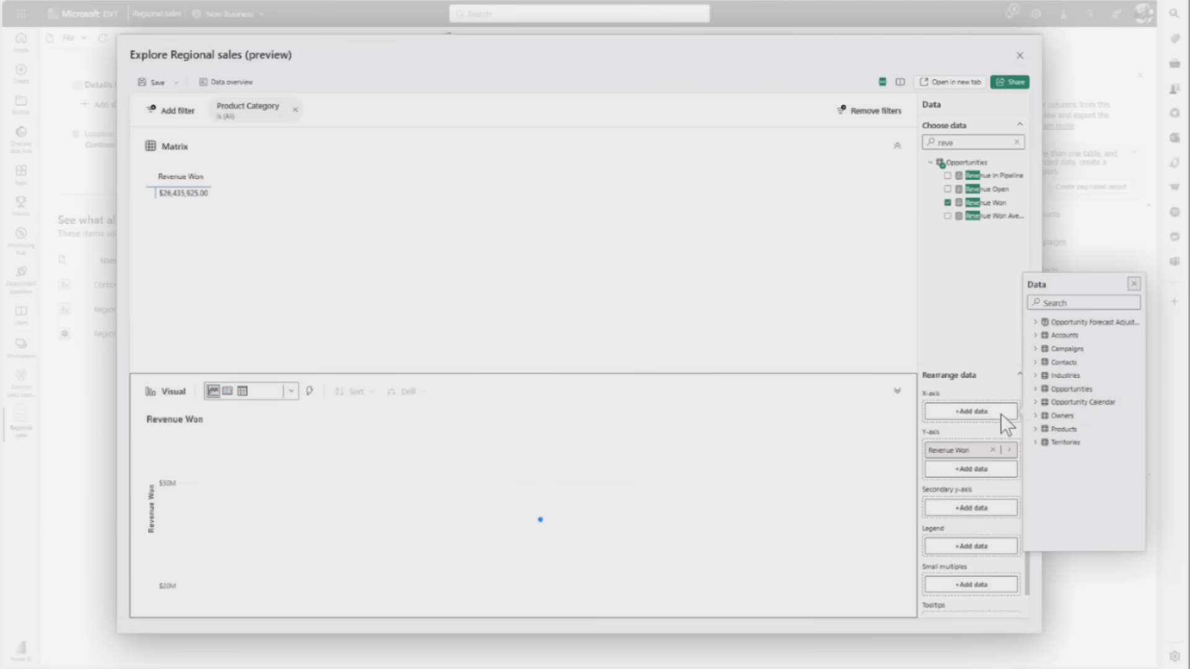
{"action": "left_click", "coordinate": [1082, 303]}
{"action": "type", "text": "year"}
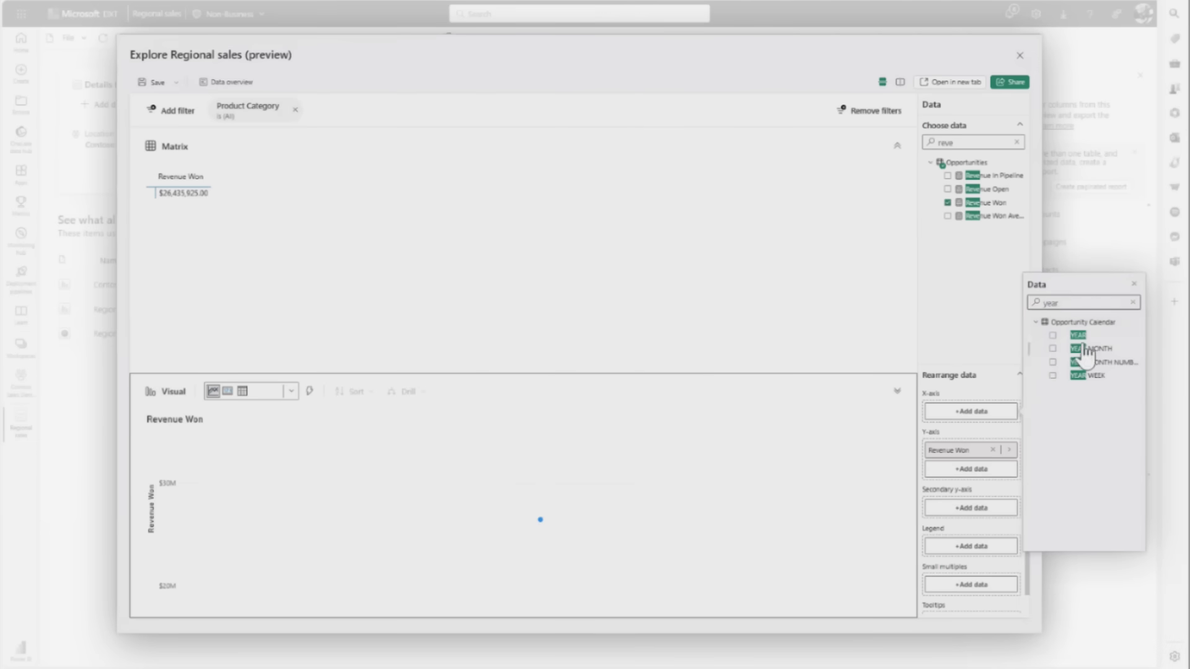
{"action": "left_click", "coordinate": [1078, 336]}
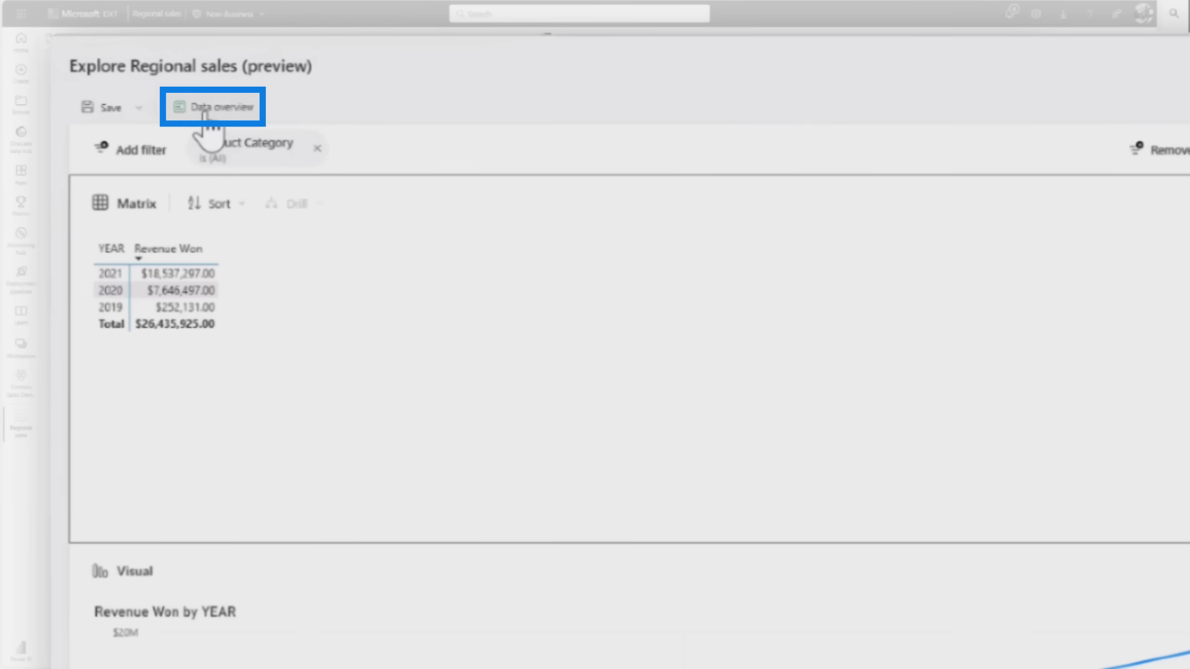
{"action": "left_click", "coordinate": [204, 111]}
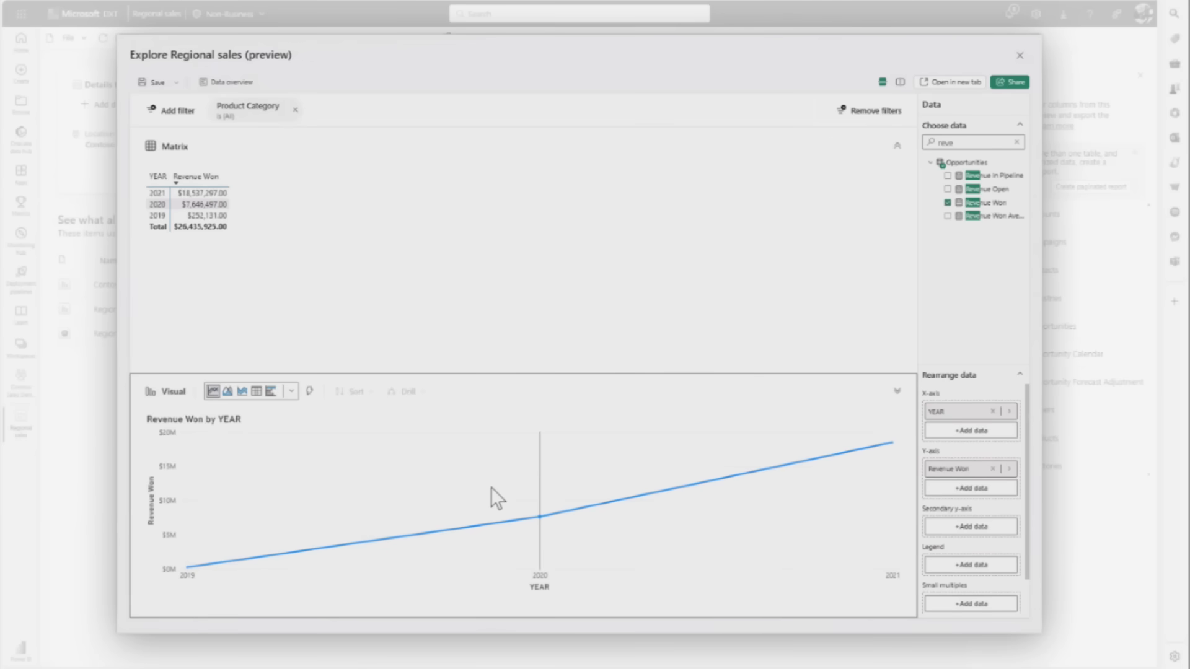
{"action": "mouse_move", "coordinate": [491, 487]}
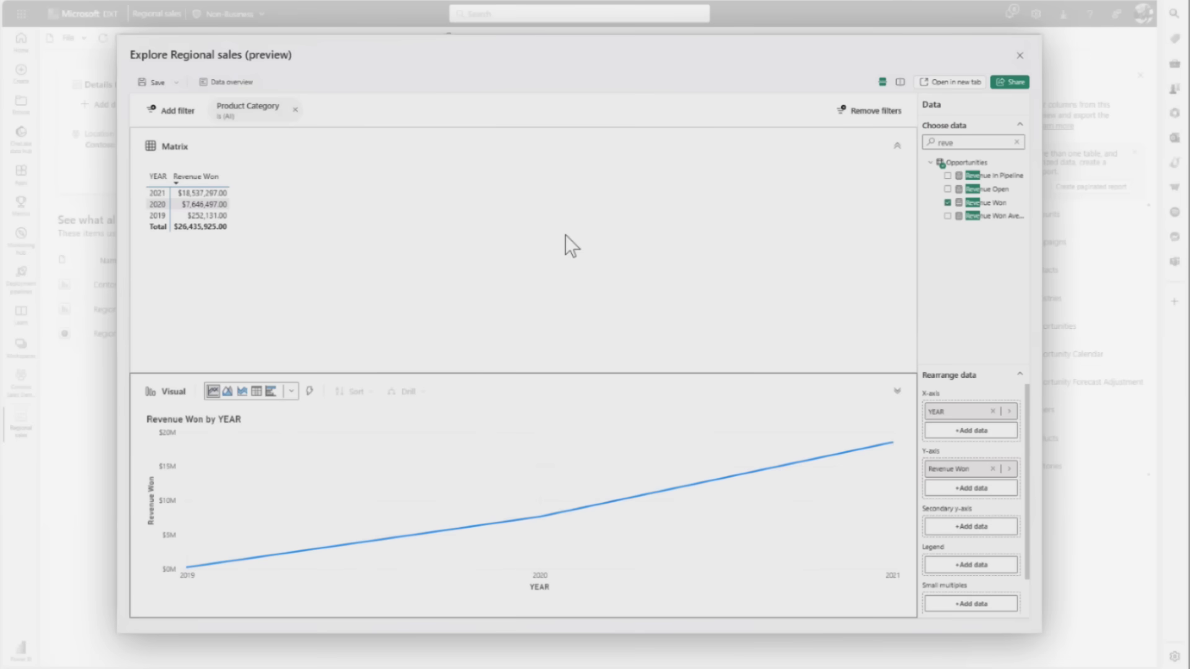
Close the exploration and start a blank report from Regional sales with Copilot showing.
{"action": "left_click", "coordinate": [1020, 57]}
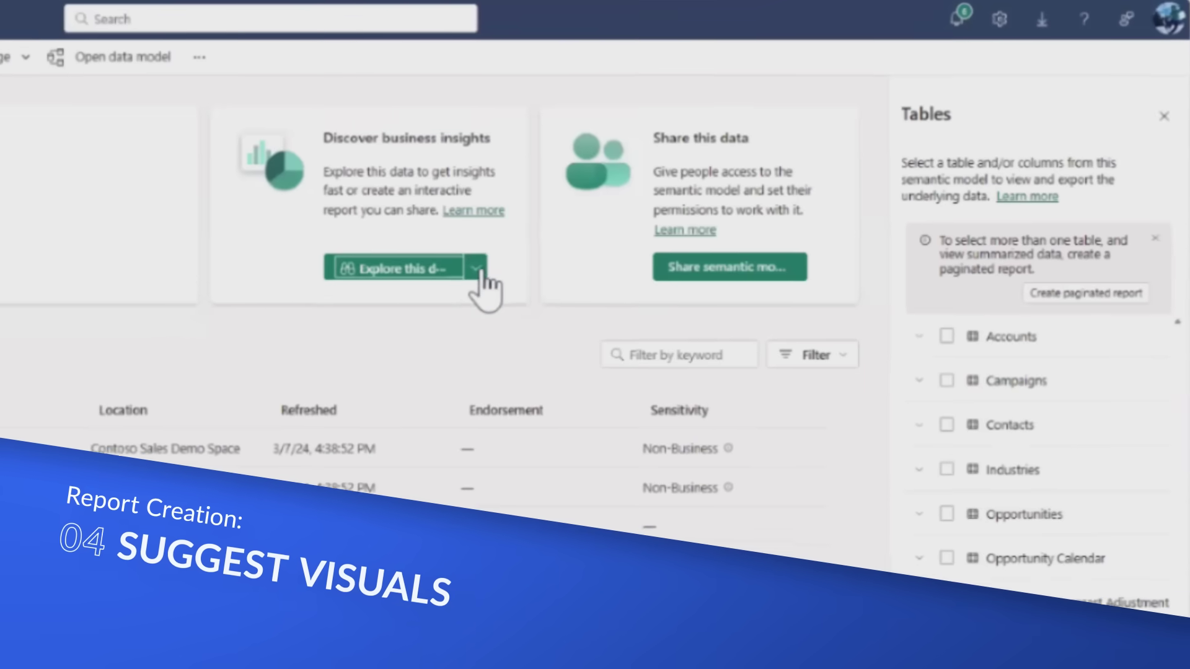
{"action": "left_click", "coordinate": [471, 273]}
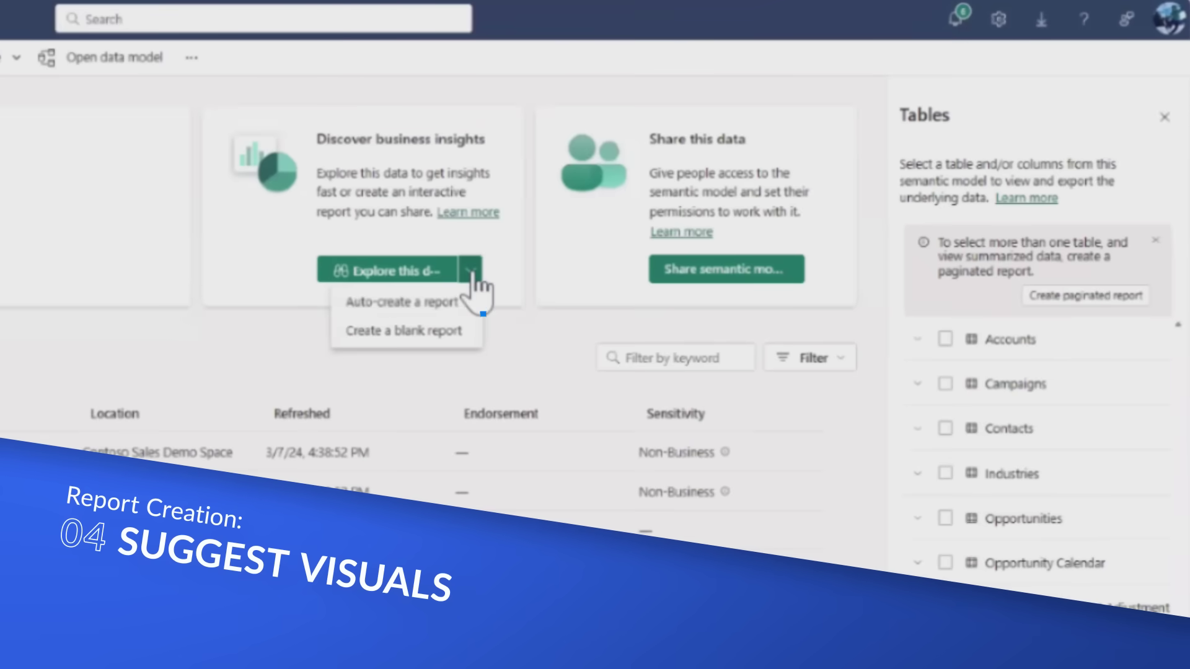
{"action": "left_click", "coordinate": [412, 332]}
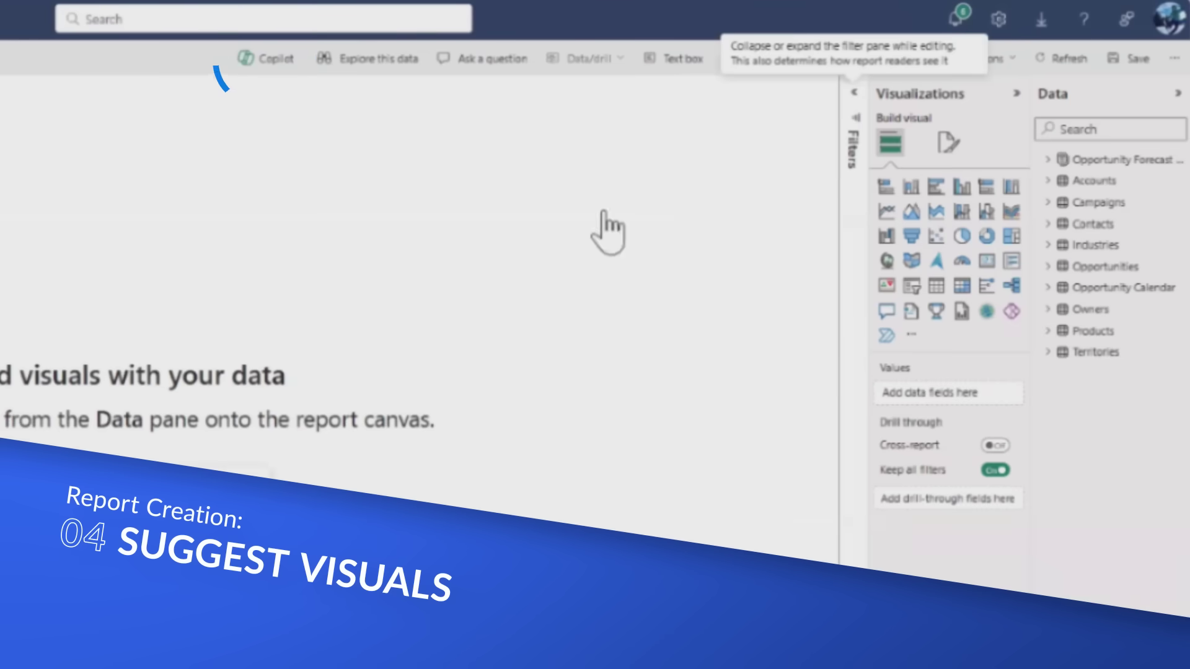
{"action": "left_click", "coordinate": [266, 65]}
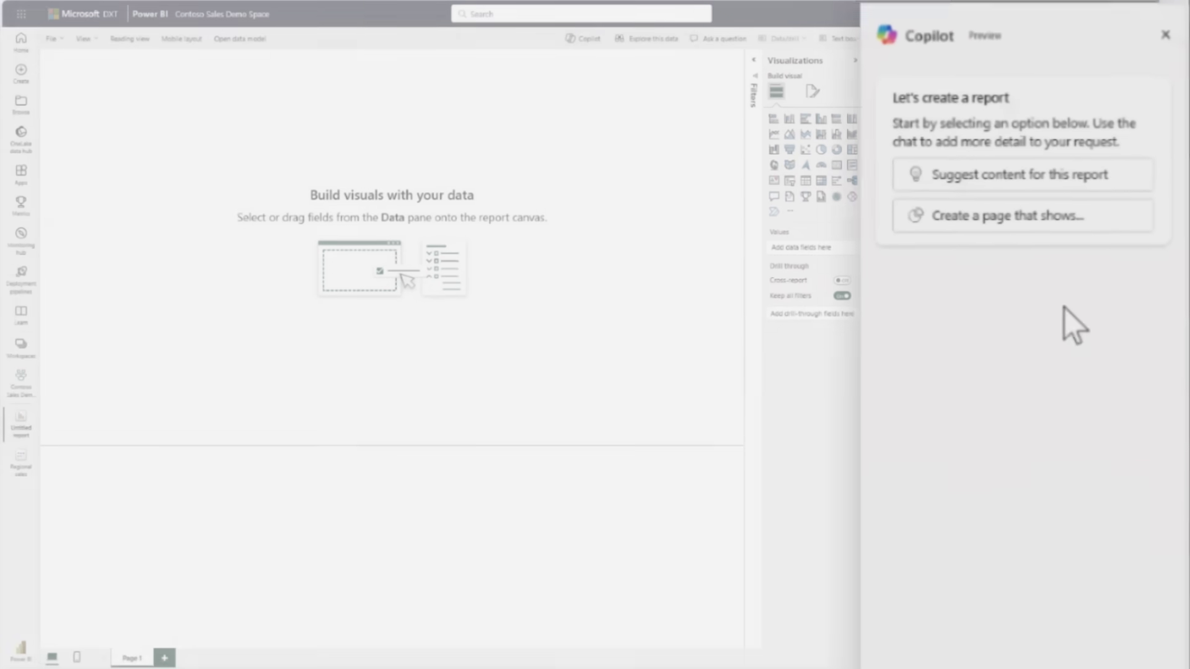
Get Copilot's suggested report pages and expand the Opportunity Pipeline and Campaign Effectiveness cards.
{"action": "left_click", "coordinate": [970, 181]}
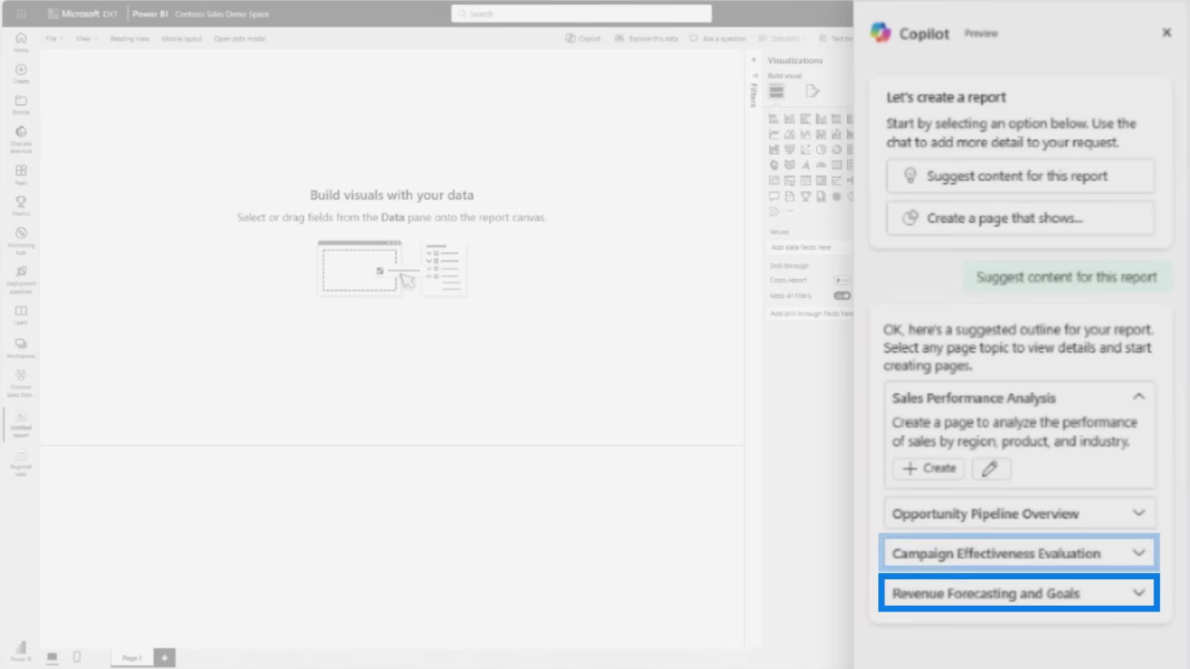
{"action": "left_click", "coordinate": [985, 513]}
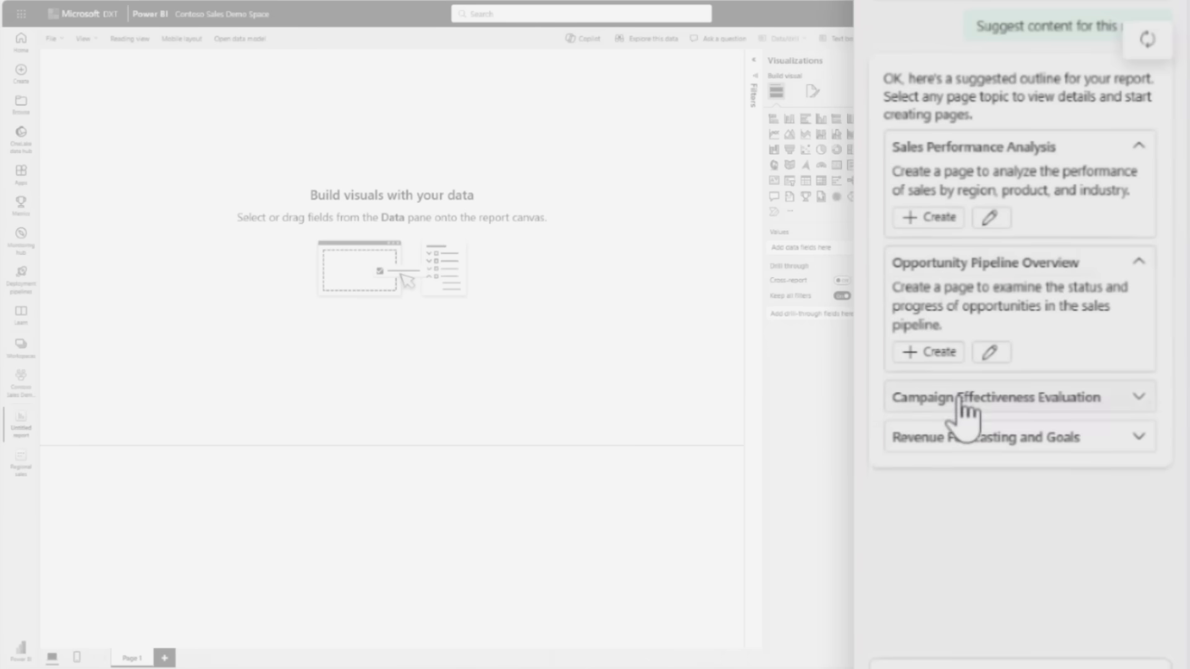
{"action": "left_click", "coordinate": [961, 400]}
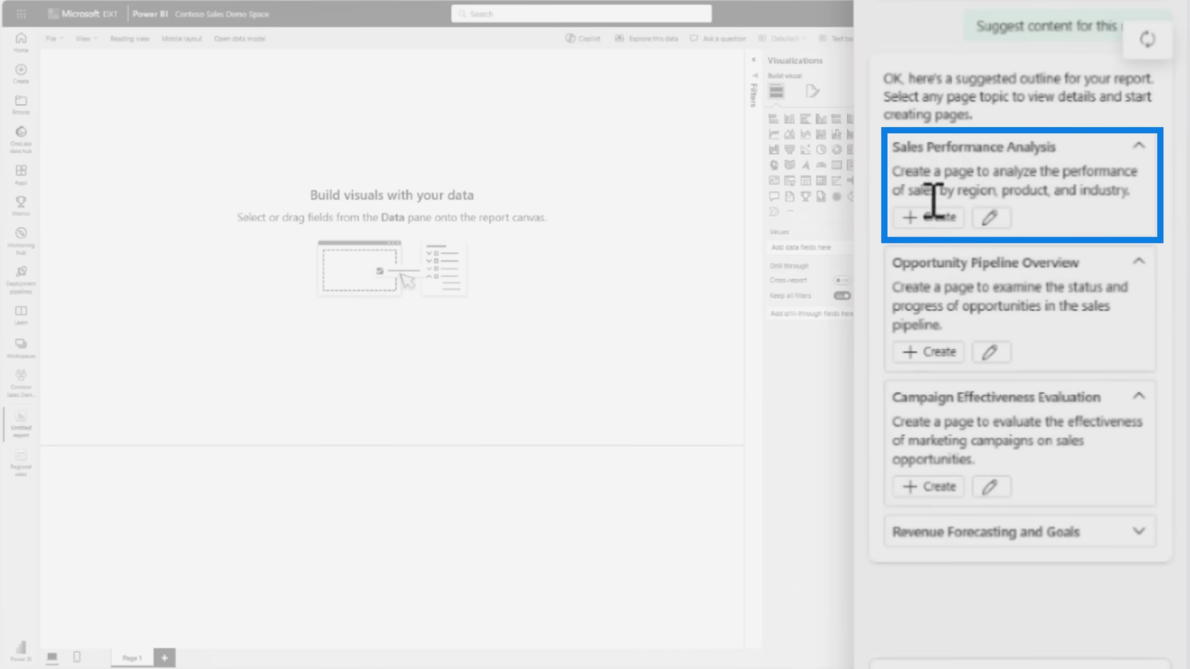
Reword the Sales Performance Analysis request to say 'territory' instead of region and submit it.
{"action": "left_click", "coordinate": [990, 217]}
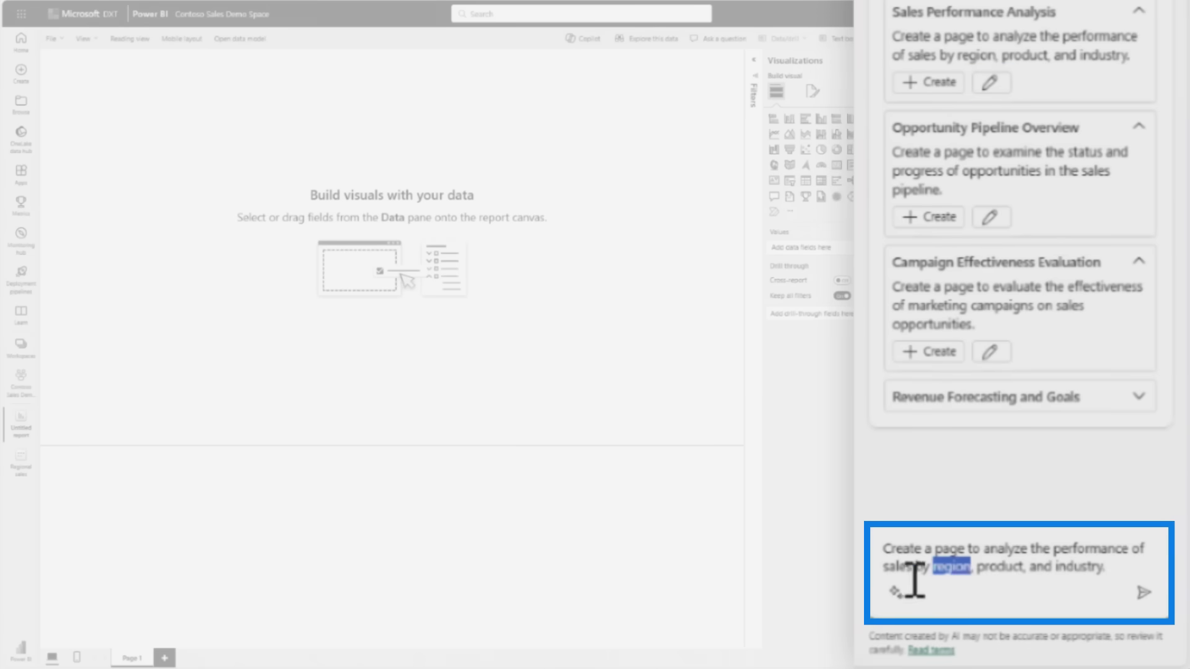
{"action": "type", "text": "te"}
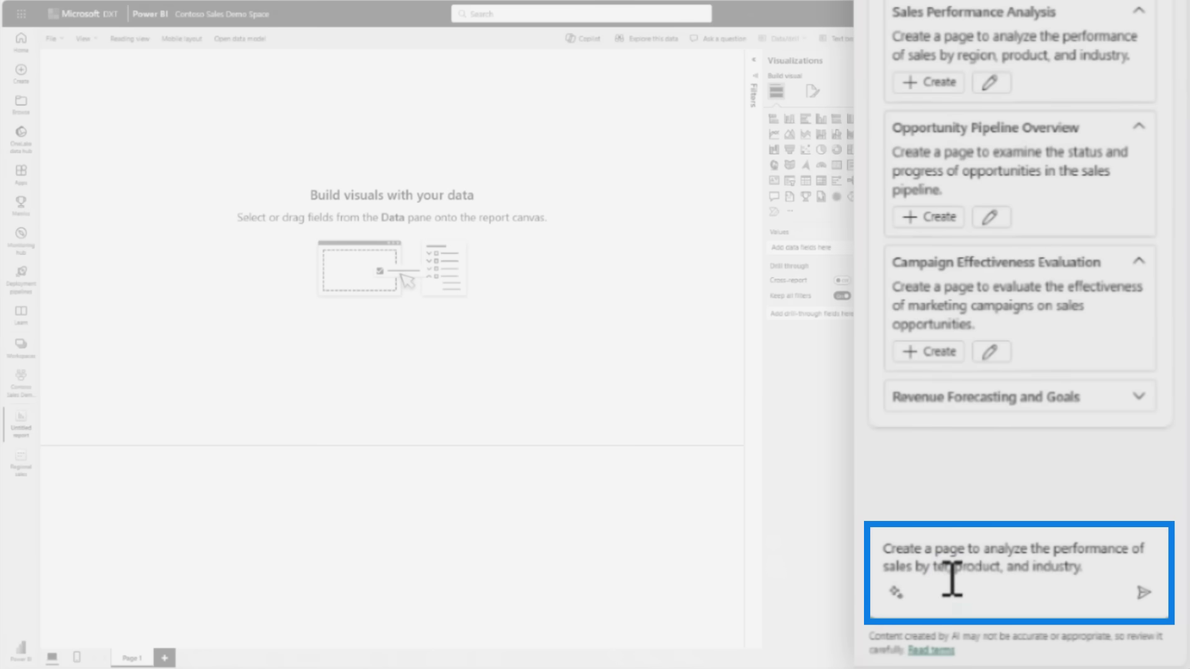
{"action": "type", "text": "rritory"}
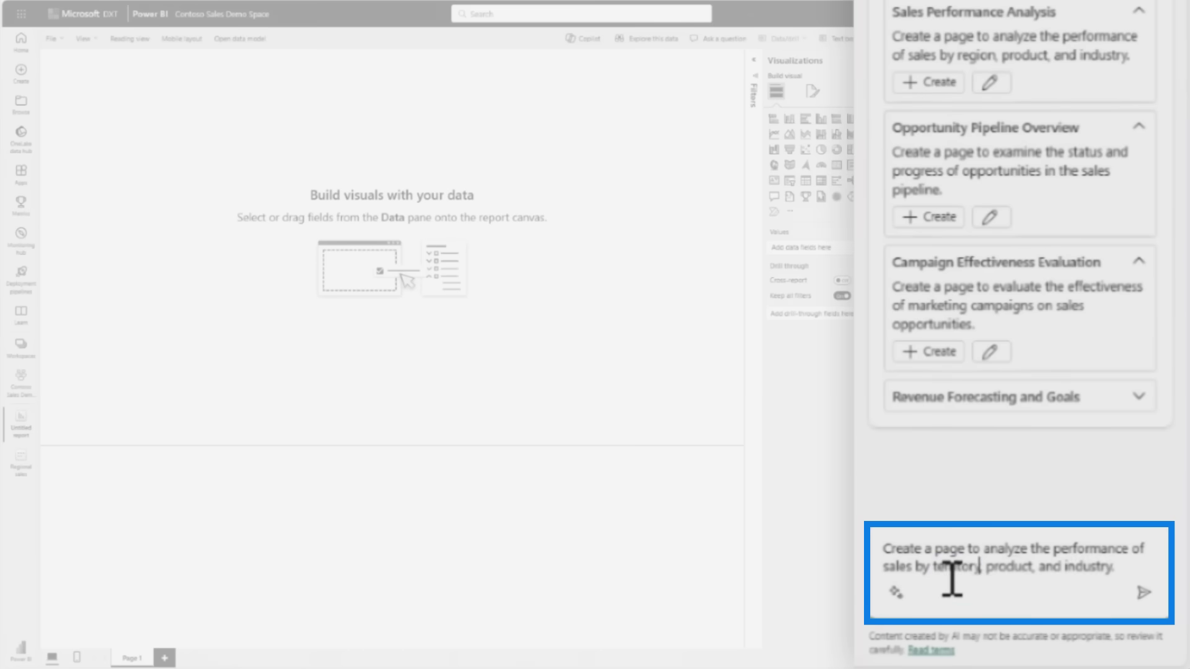
{"action": "left_click", "coordinate": [1144, 593]}
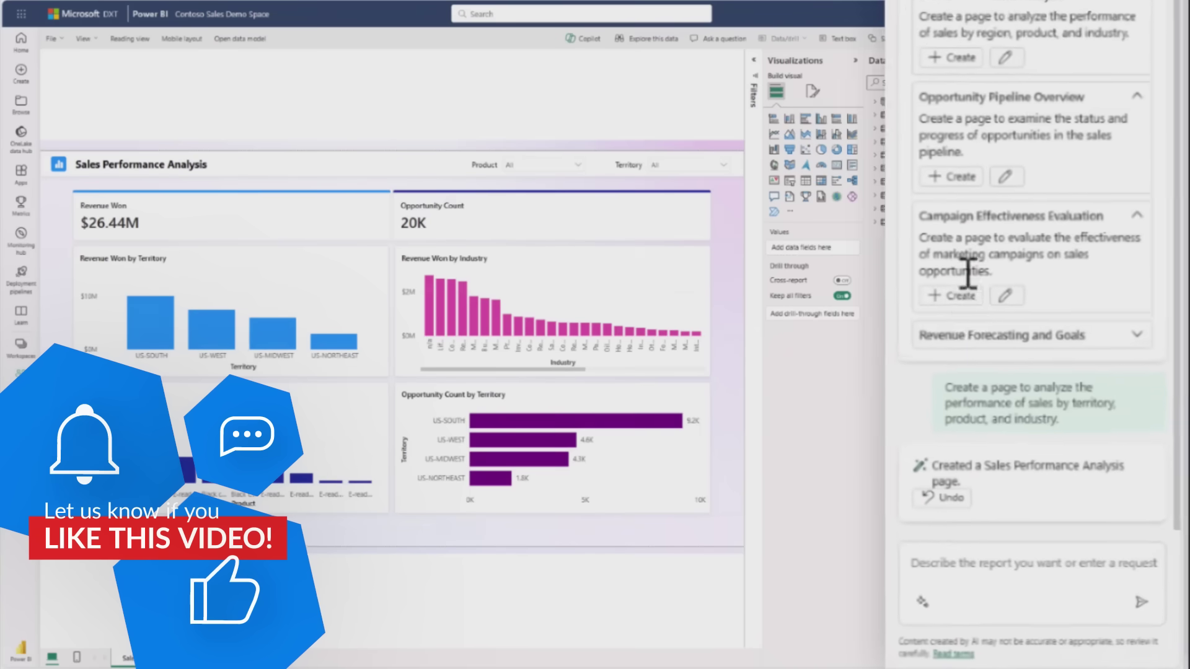
Expand the Revenue Forecasting and Goals suggestion and have Copilot create that page.
{"action": "left_click", "coordinate": [946, 303]}
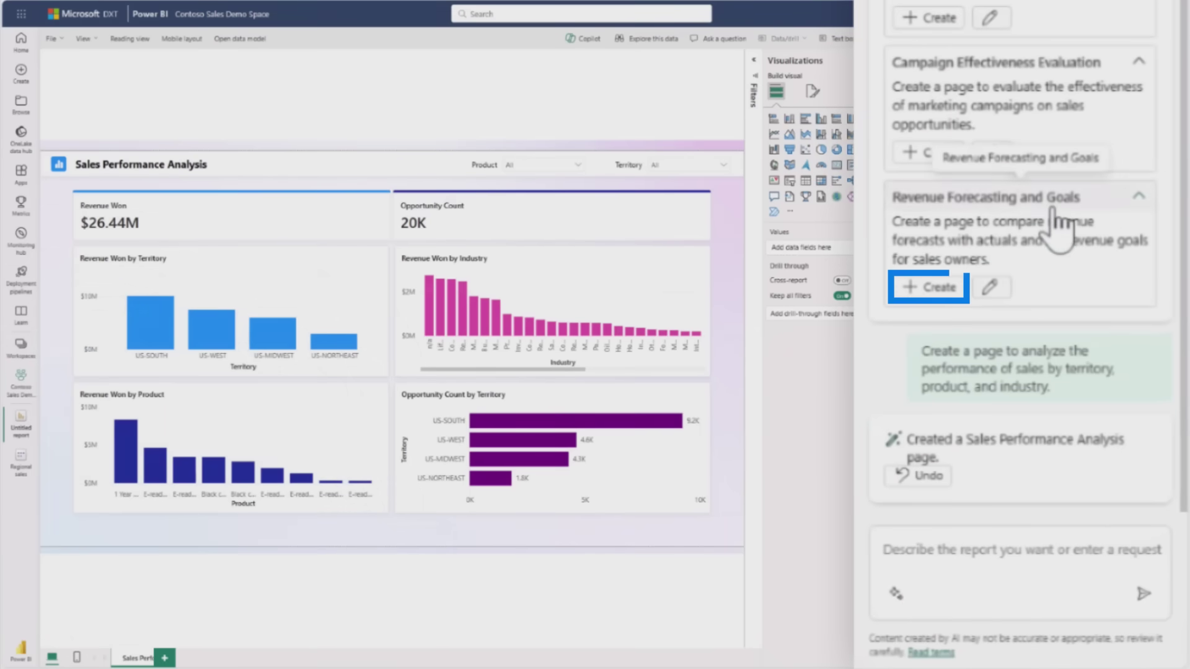
{"action": "left_click", "coordinate": [918, 288]}
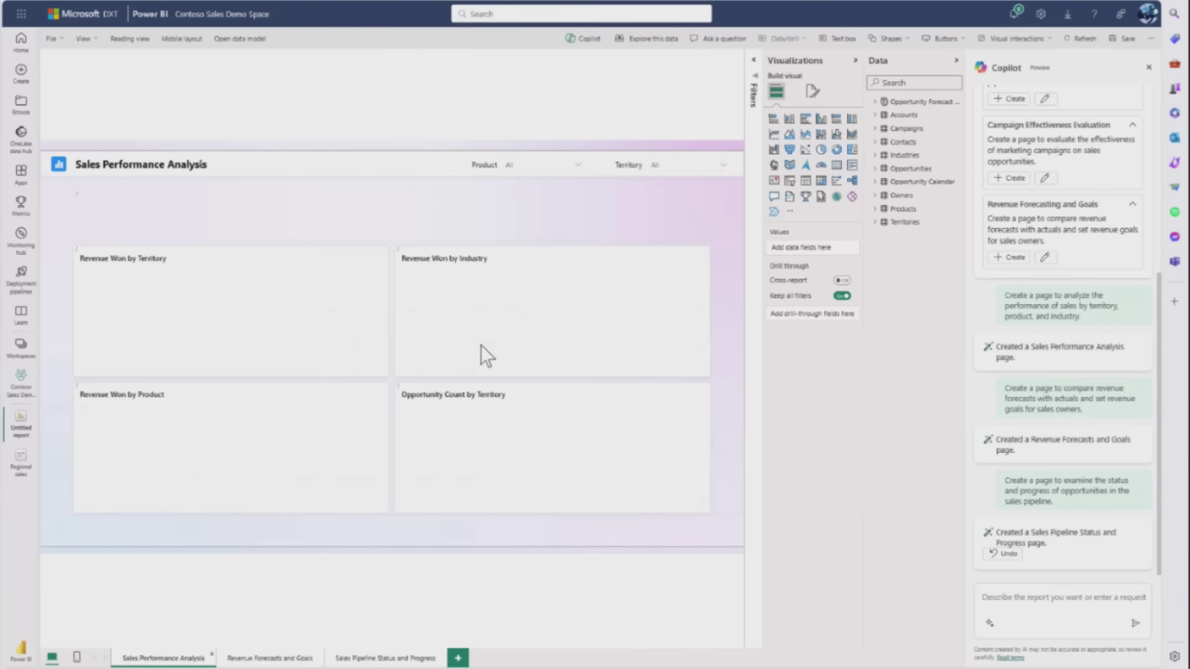
Narrow the Revenue Won by Territory and Revenue Won by Product charts from the left.
{"action": "left_click", "coordinate": [279, 291]}
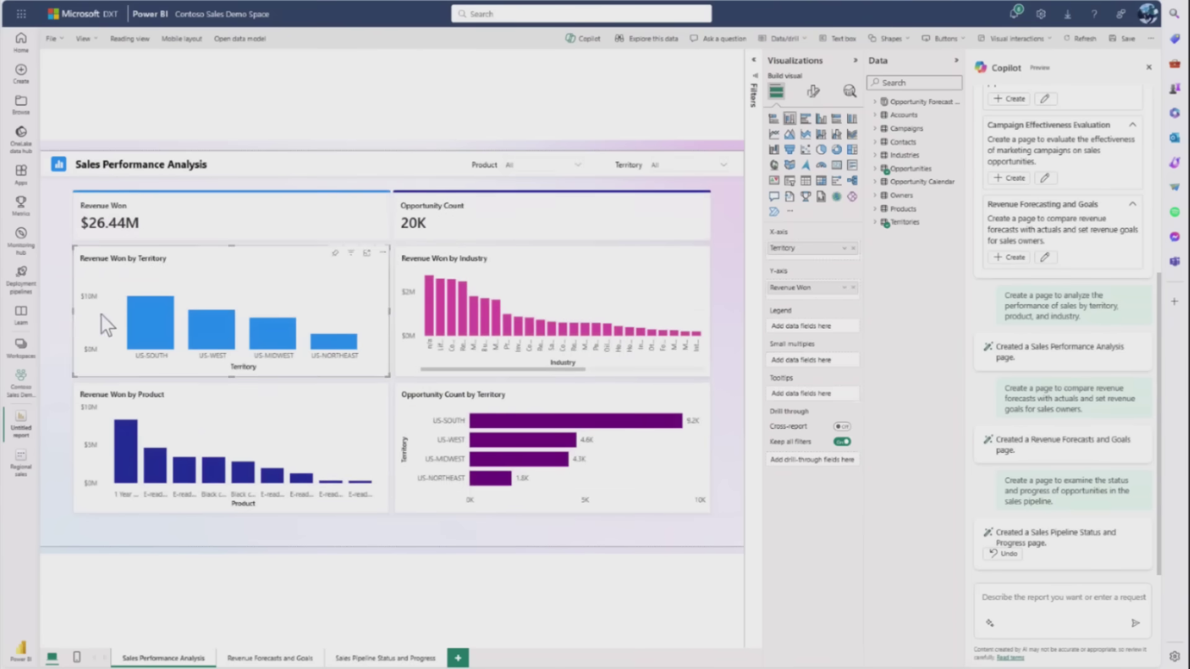
{"action": "left_click_drag", "start_coordinate": [188, 325], "coordinate": [276, 330]}
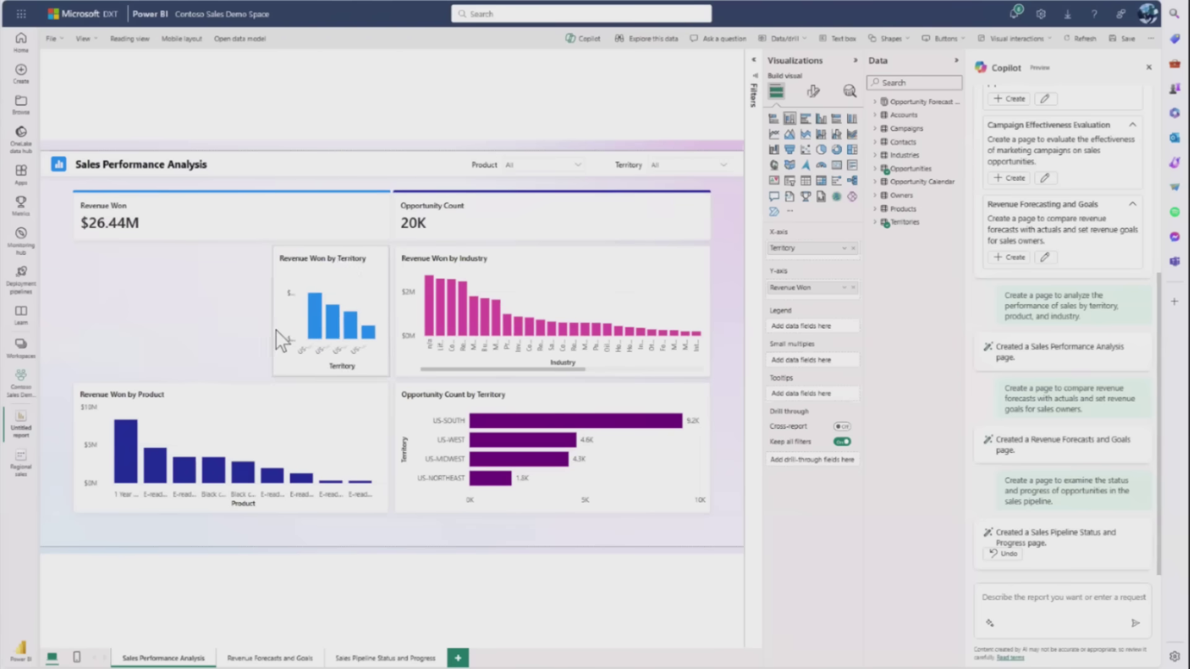
{"action": "left_click", "coordinate": [193, 407]}
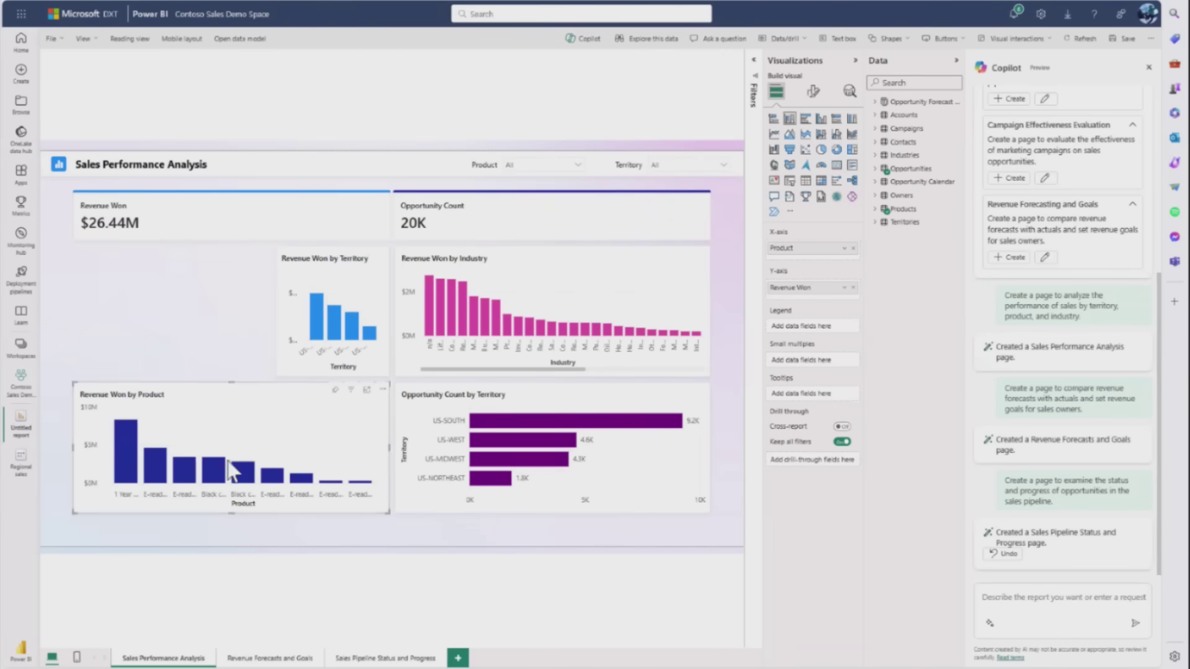
{"action": "left_click_drag", "start_coordinate": [74, 448], "coordinate": [275, 463]}
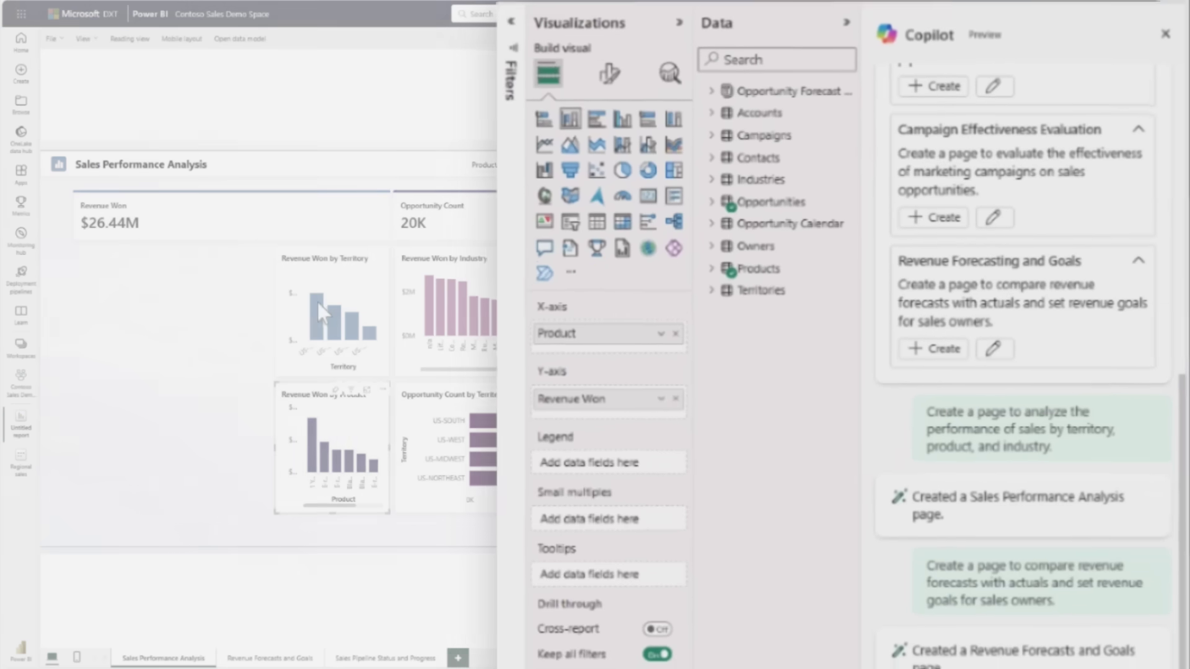
{"action": "left_click", "coordinate": [223, 318]}
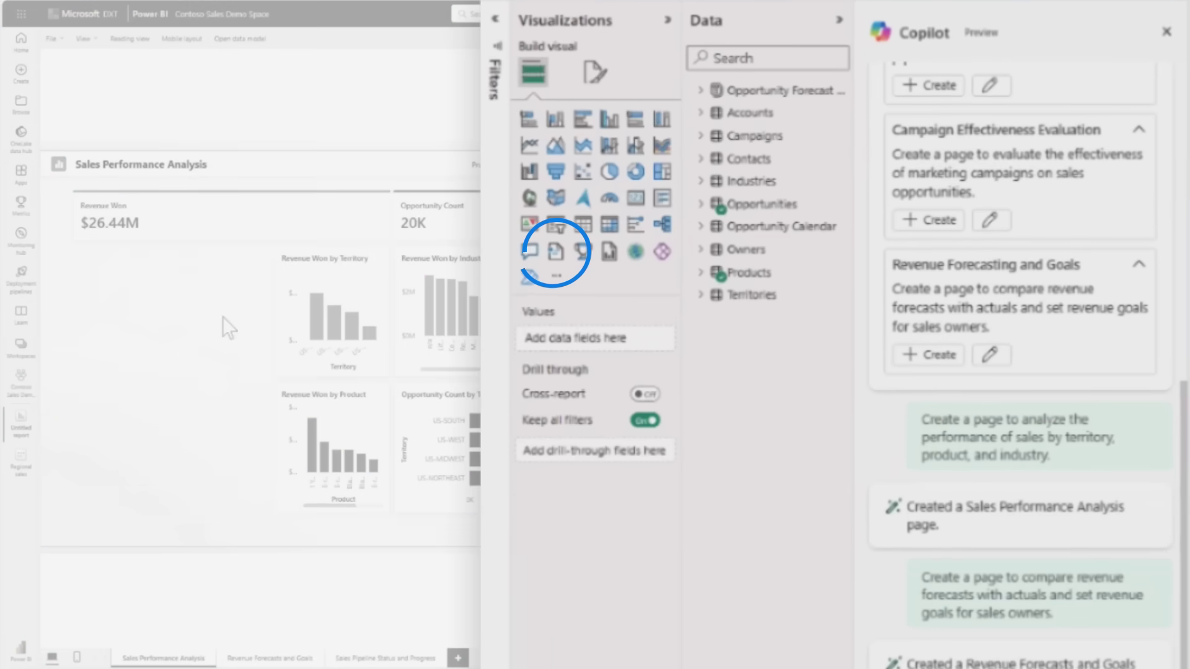
Insert a Narrative visual and stretch it down to the other charts' bottom edge.
{"action": "left_click", "coordinate": [555, 251]}
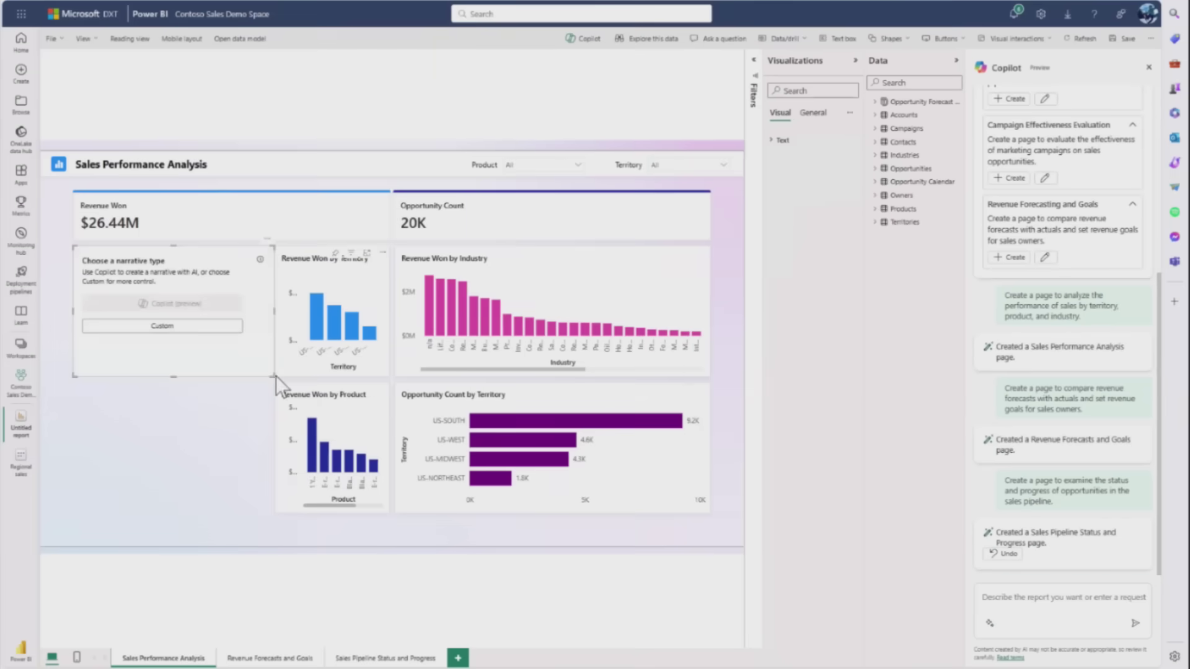
{"action": "left_click_drag", "start_coordinate": [274, 376], "coordinate": [269, 513]}
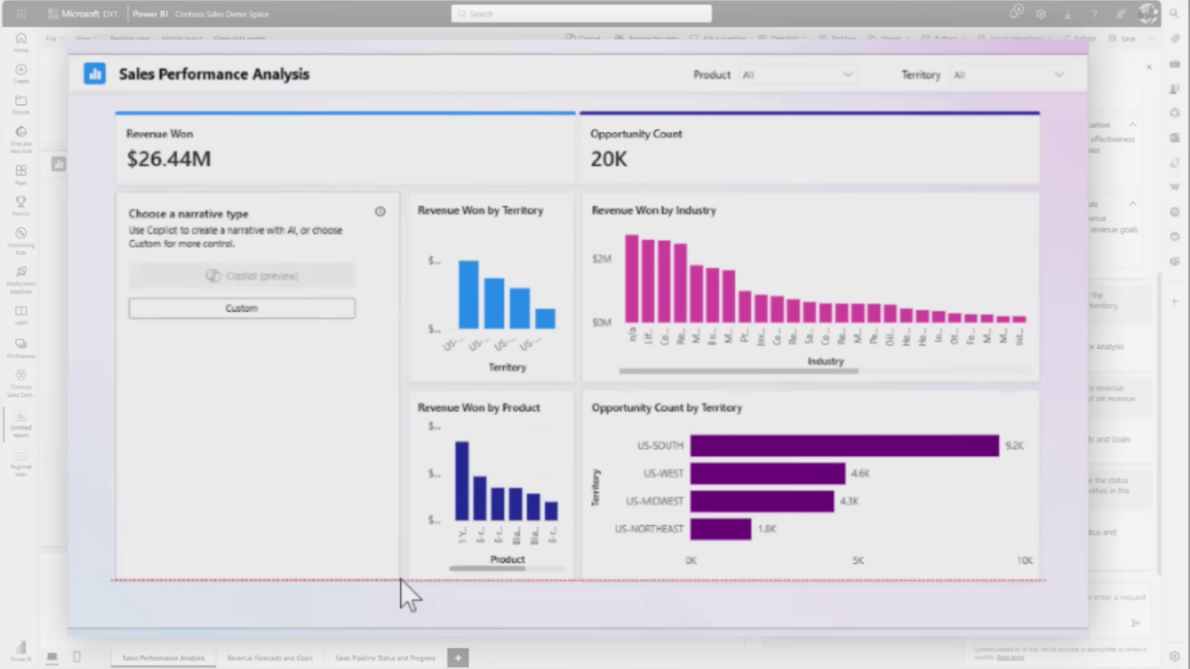
{"action": "left_click_drag", "start_coordinate": [400, 578], "coordinate": [400, 579]}
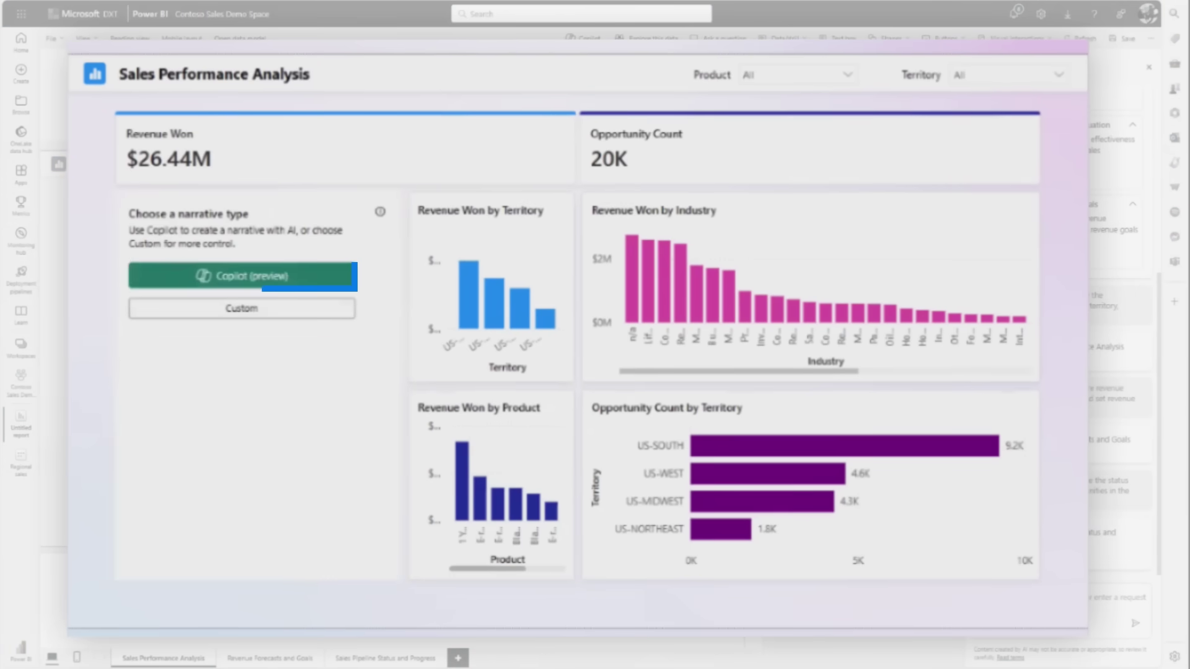
Generate a Copilot narrative from the prompt 'Summarize the data.'.
{"action": "left_click", "coordinate": [235, 278]}
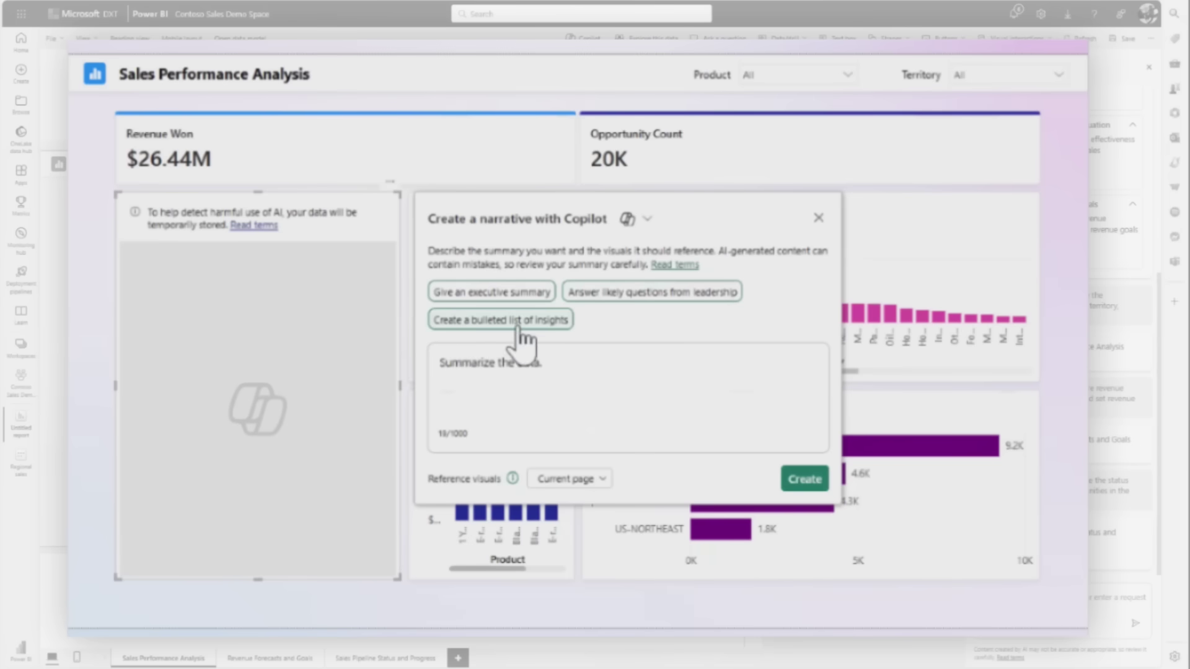
{"action": "left_click", "coordinate": [648, 412]}
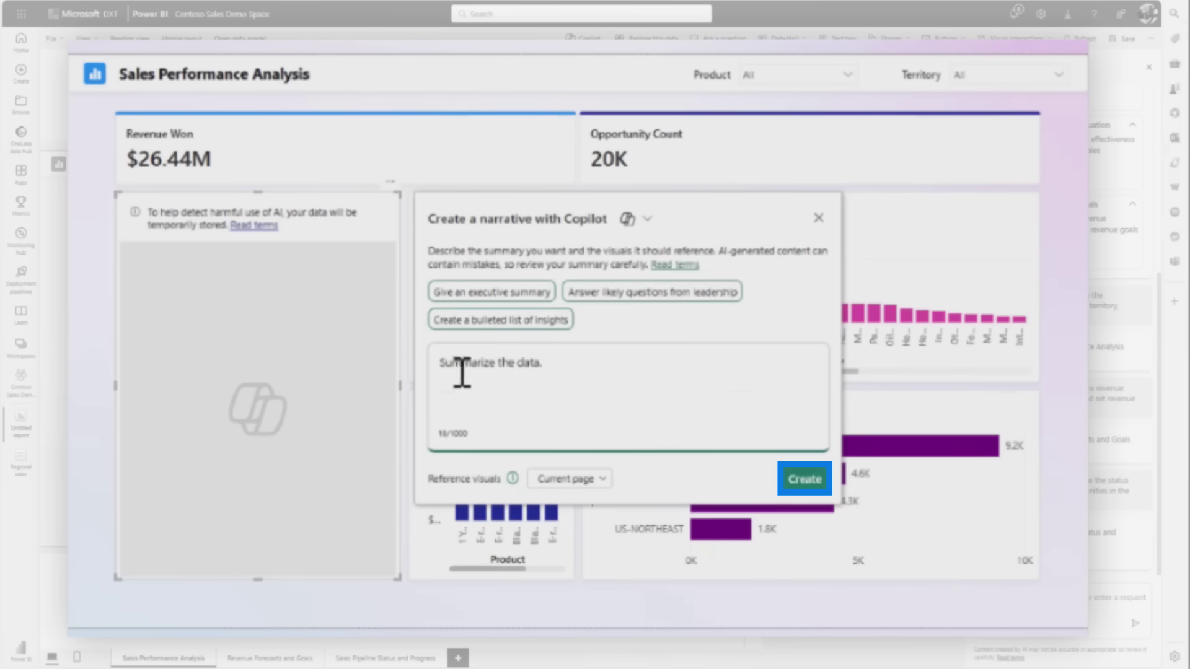
{"action": "left_click", "coordinate": [809, 483]}
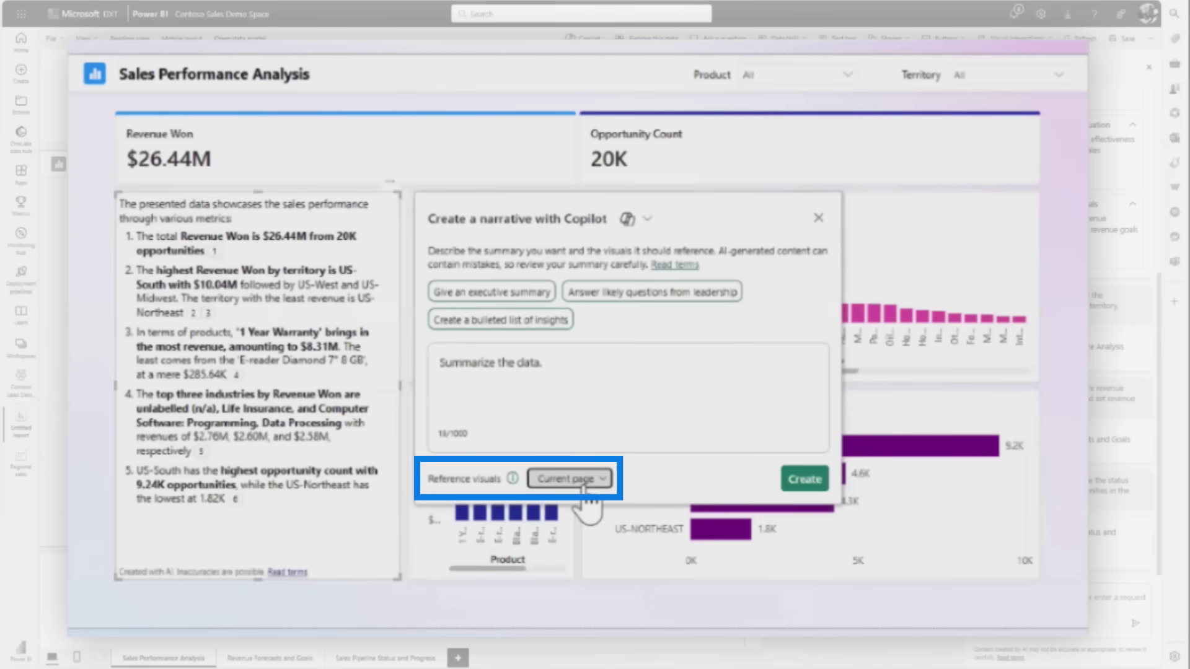
{"action": "left_click", "coordinate": [582, 482]}
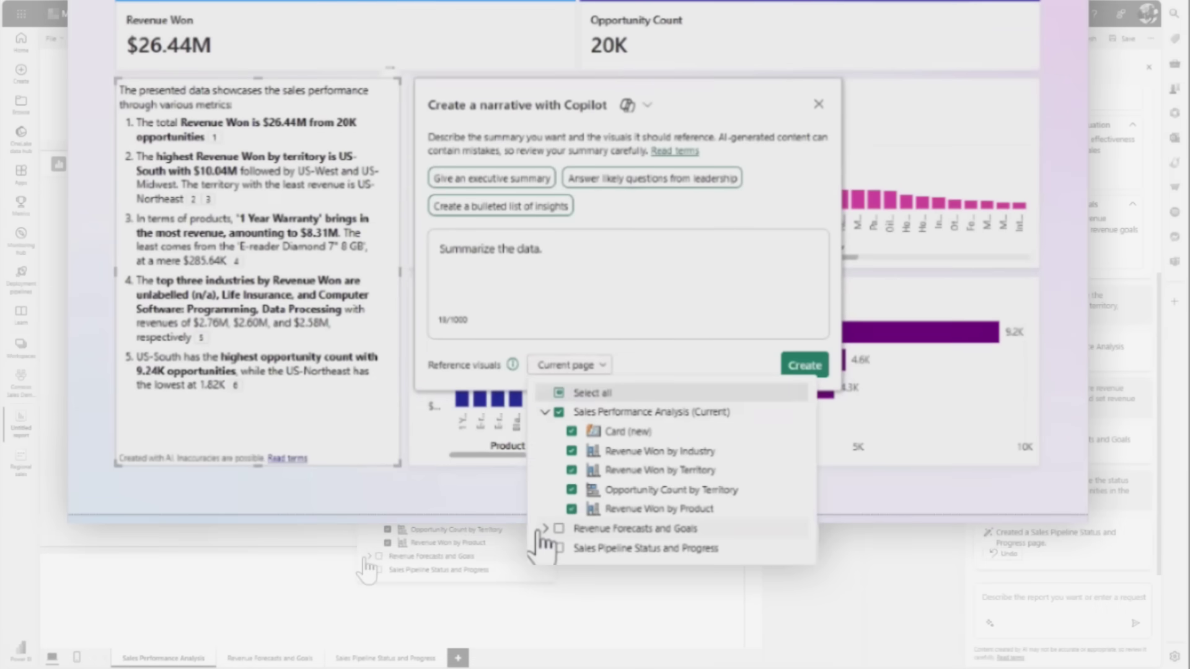
Include all visuals, then toggle the Revenue Forecasts and Goals reference visuals out and back in.
{"action": "left_click", "coordinate": [545, 611]}
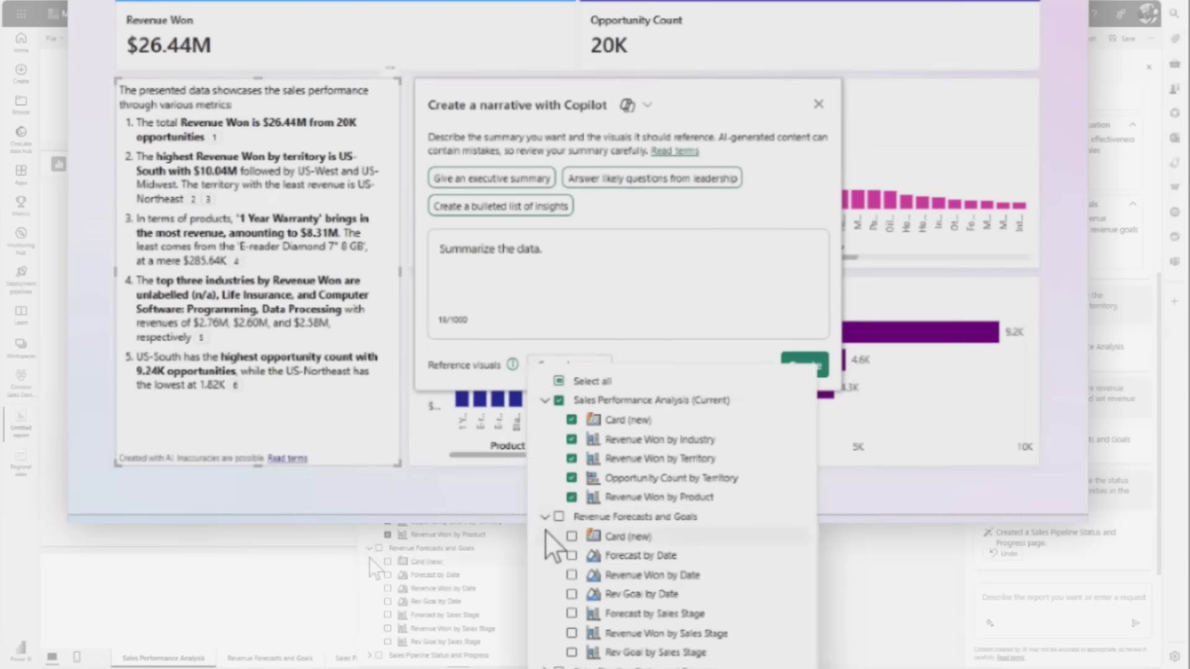
{"action": "left_click", "coordinate": [589, 381]}
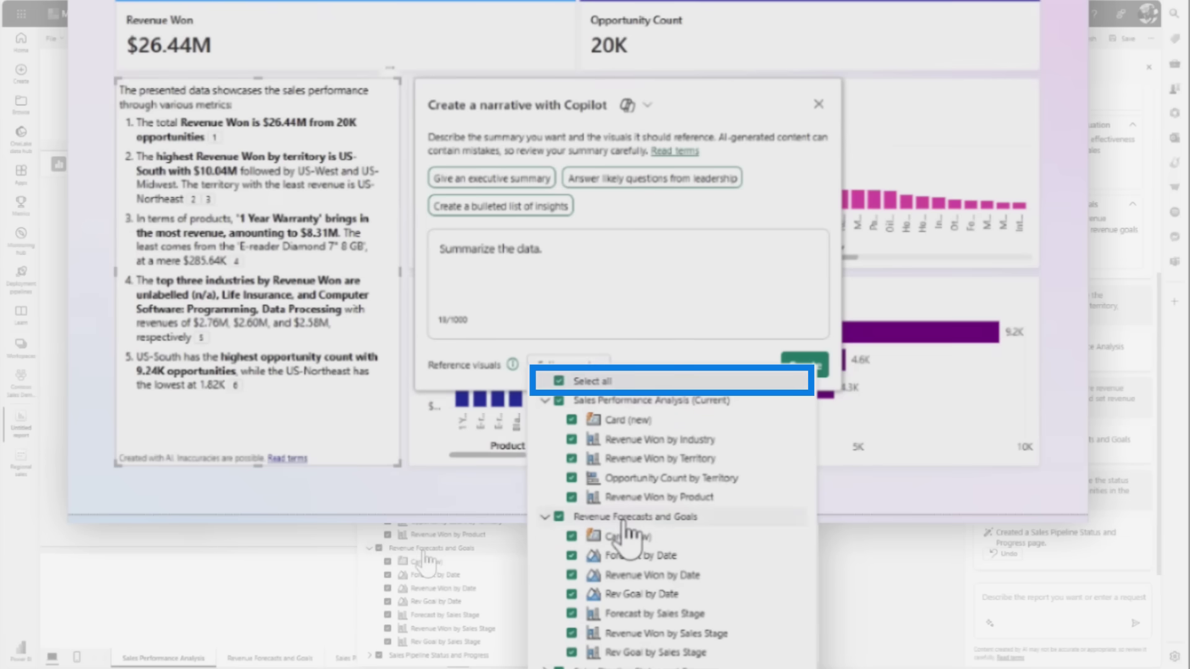
{"action": "left_click", "coordinate": [571, 594]}
{"action": "left_click", "coordinate": [572, 614]}
{"action": "left_click", "coordinate": [571, 633]}
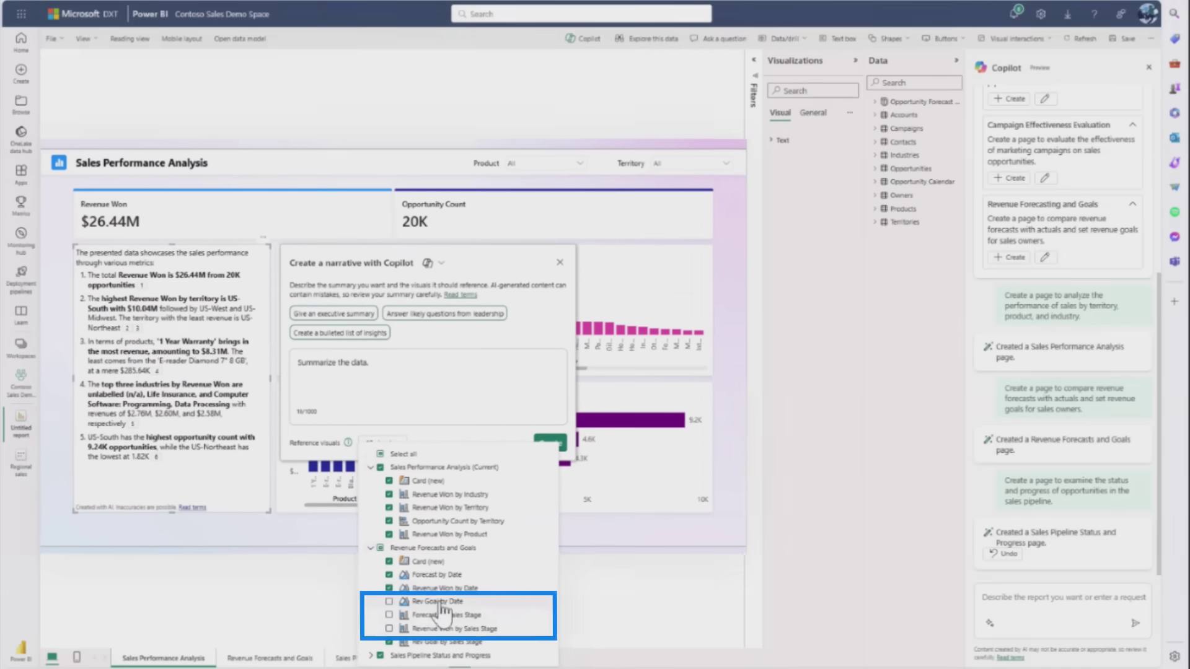
{"action": "left_click", "coordinate": [379, 548]}
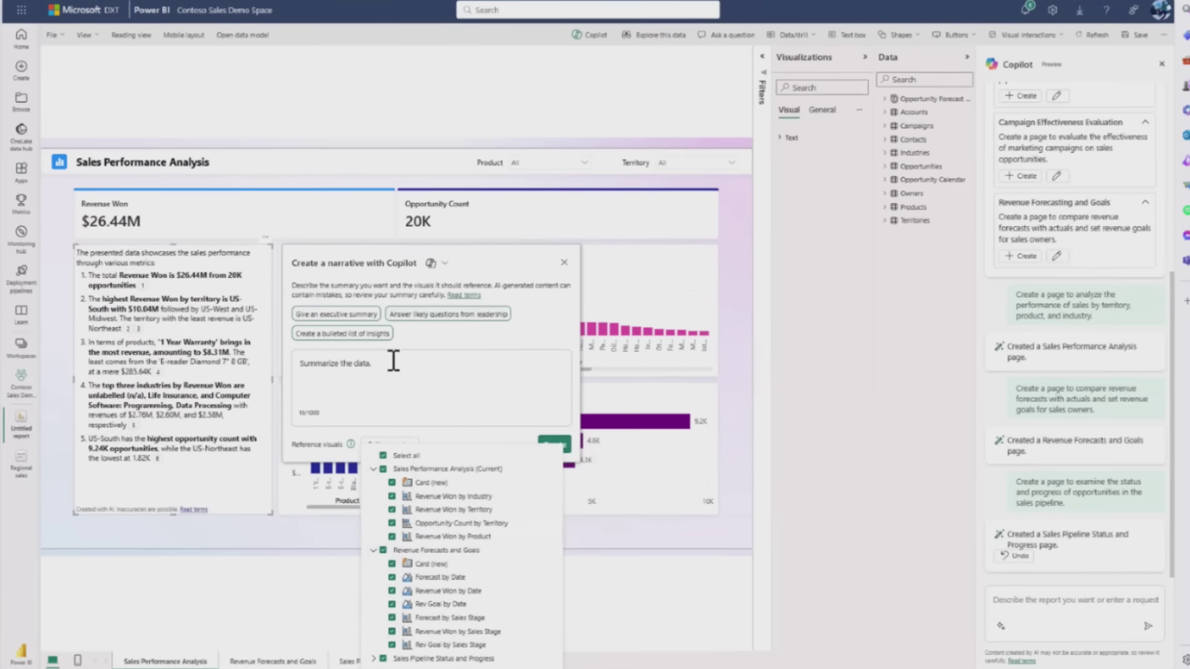
Regenerate the narrative to answer leadership questions, excluding Sales Pipeline visuals, and follow citation 5.
{"action": "left_click_drag", "start_coordinate": [393, 361], "coordinate": [300, 363]}
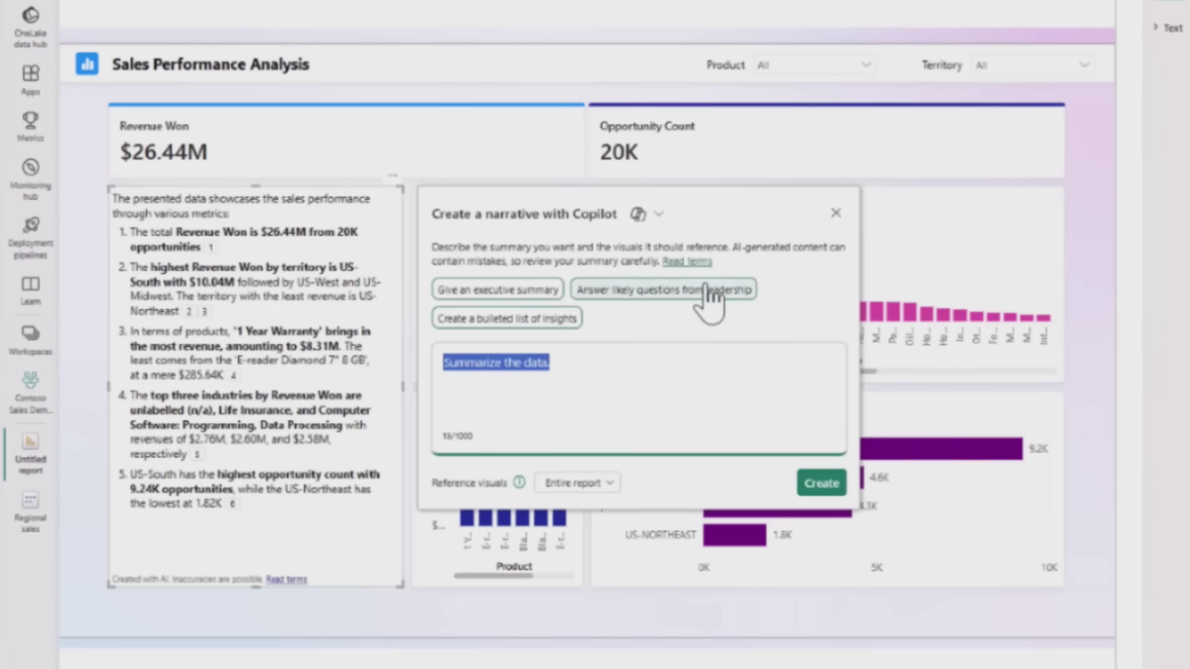
{"action": "left_click", "coordinate": [711, 292]}
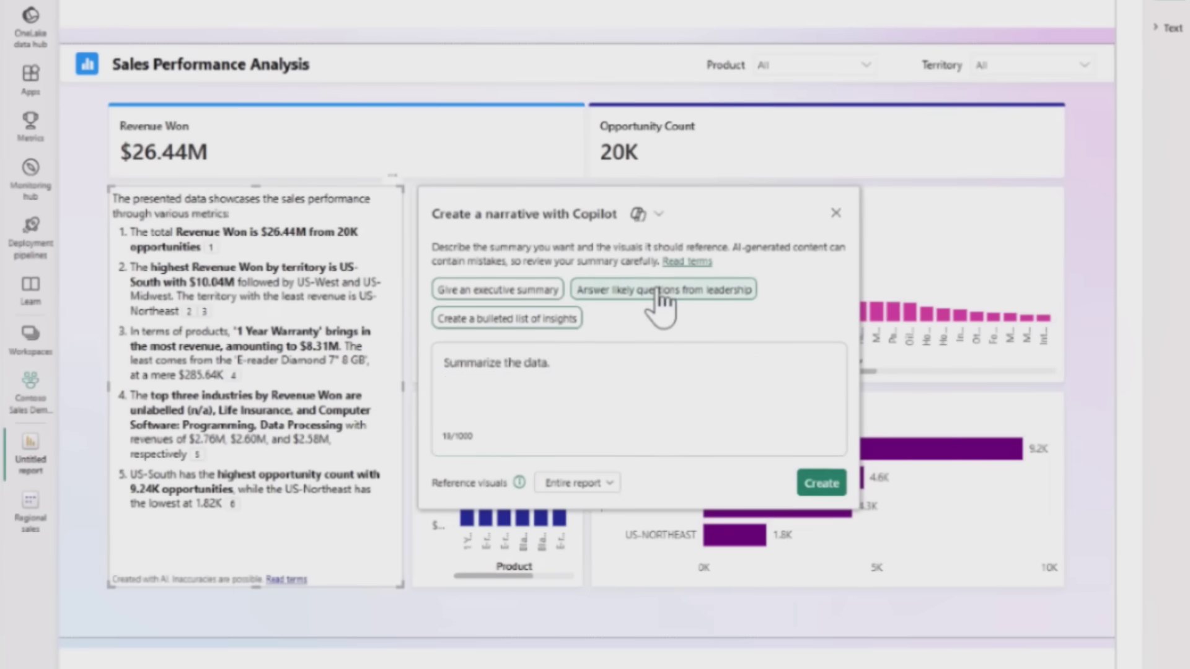
{"action": "left_click", "coordinate": [597, 489]}
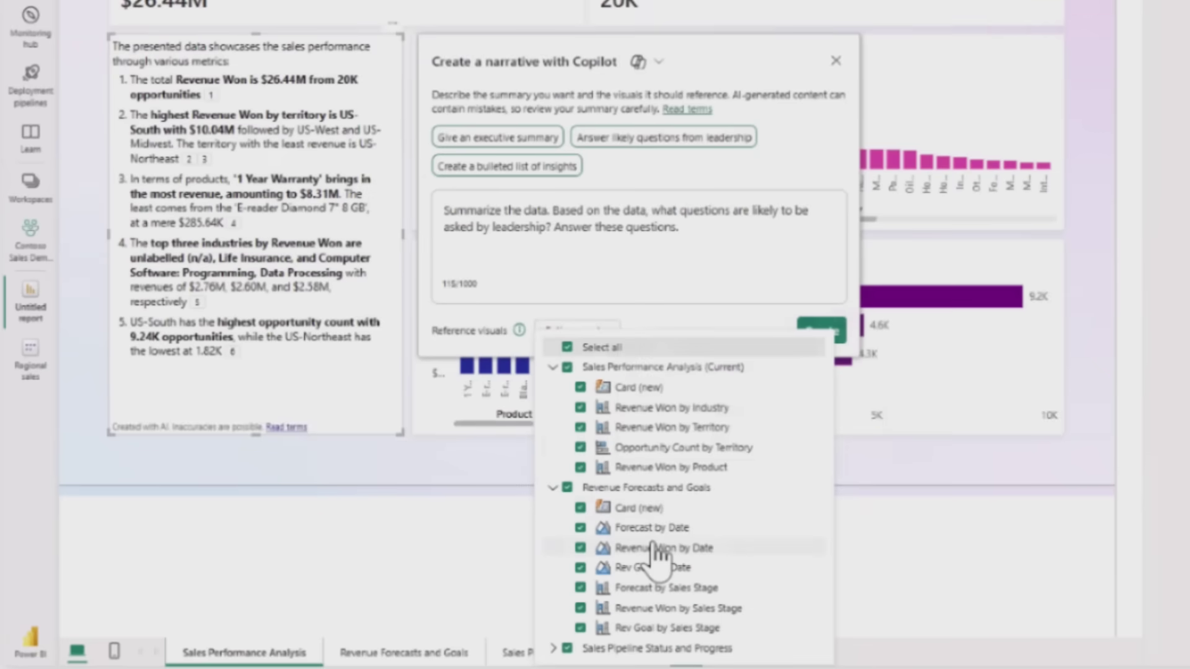
{"action": "left_click", "coordinate": [652, 649]}
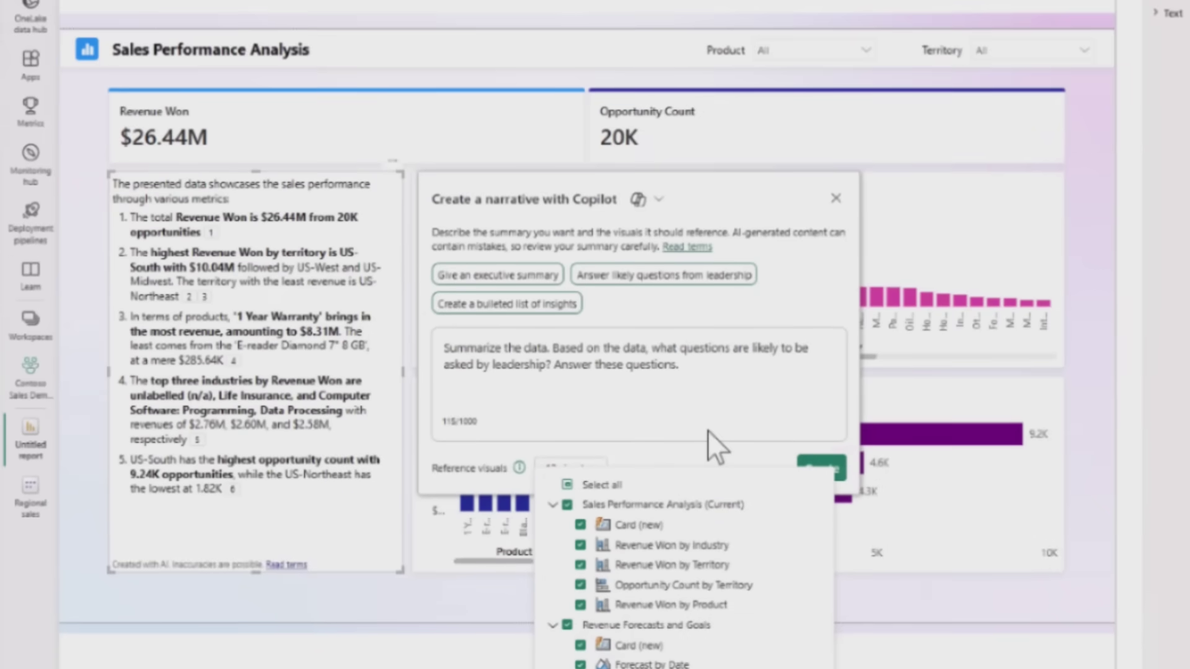
{"action": "left_click", "coordinate": [821, 330]}
{"action": "left_click", "coordinate": [818, 485]}
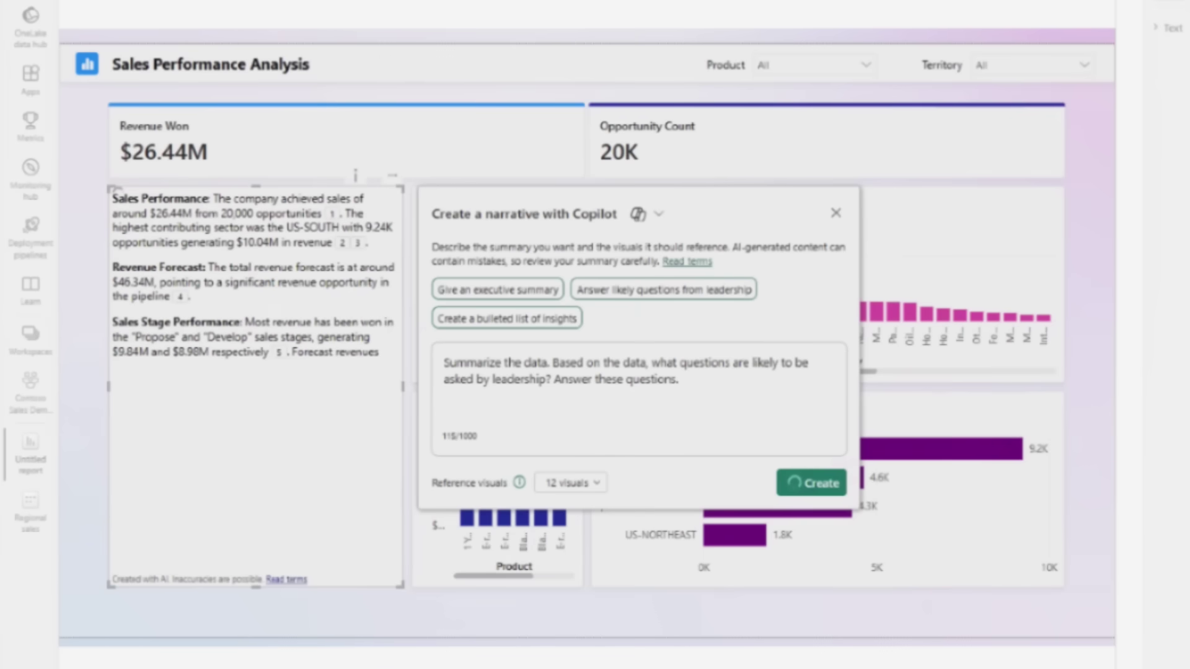
{"action": "left_click", "coordinate": [284, 355]}
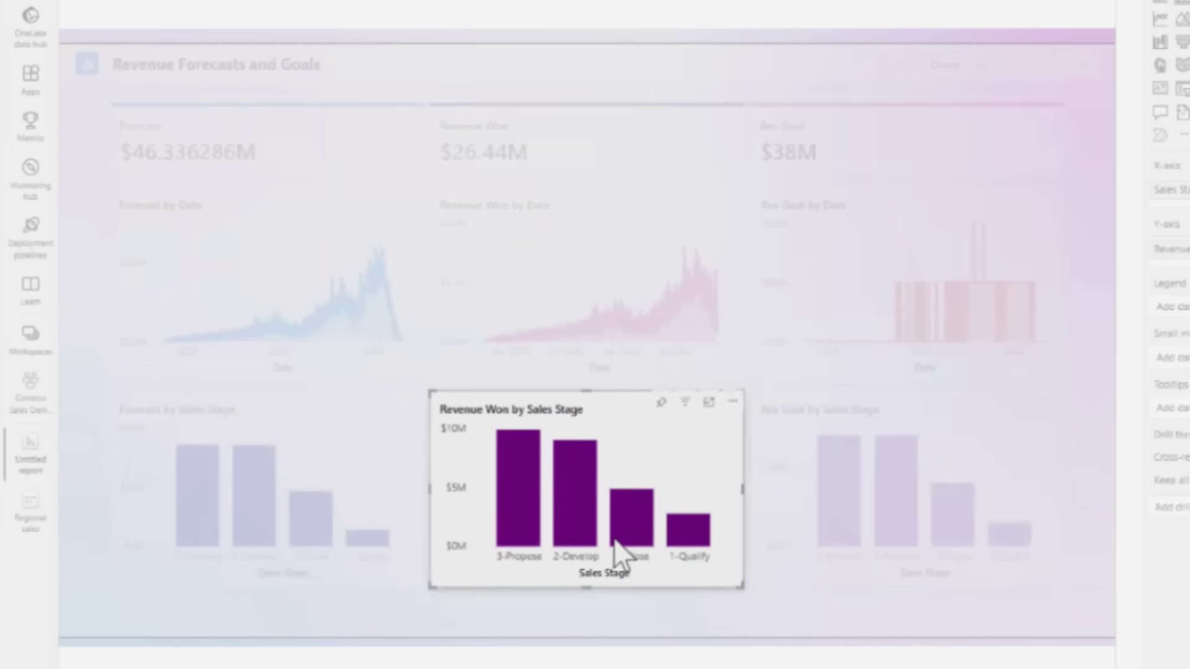
{"action": "mouse_move", "coordinate": [648, 542]}
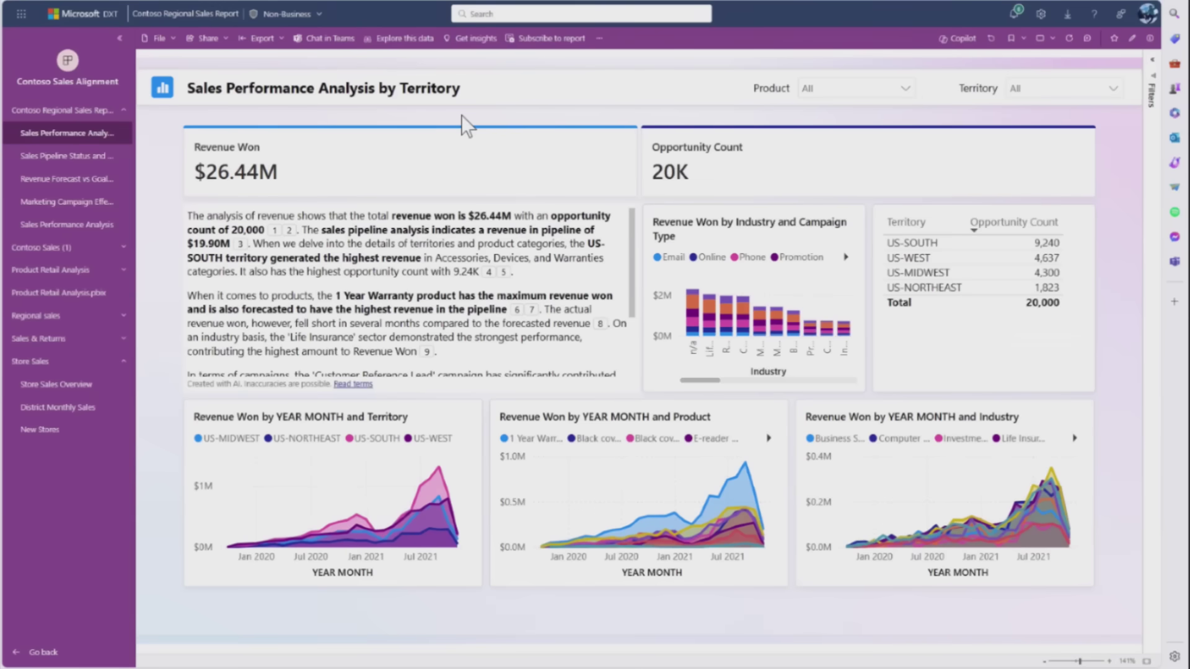
{"action": "left_click", "coordinate": [80, 165]}
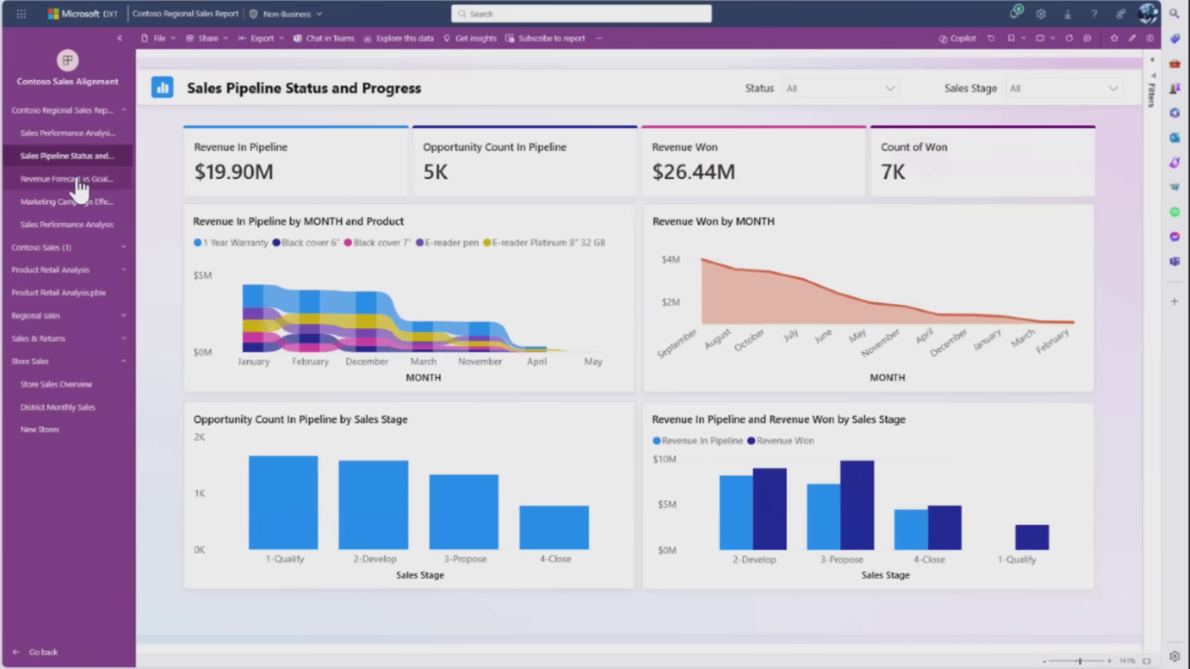
{"action": "left_click", "coordinate": [78, 180]}
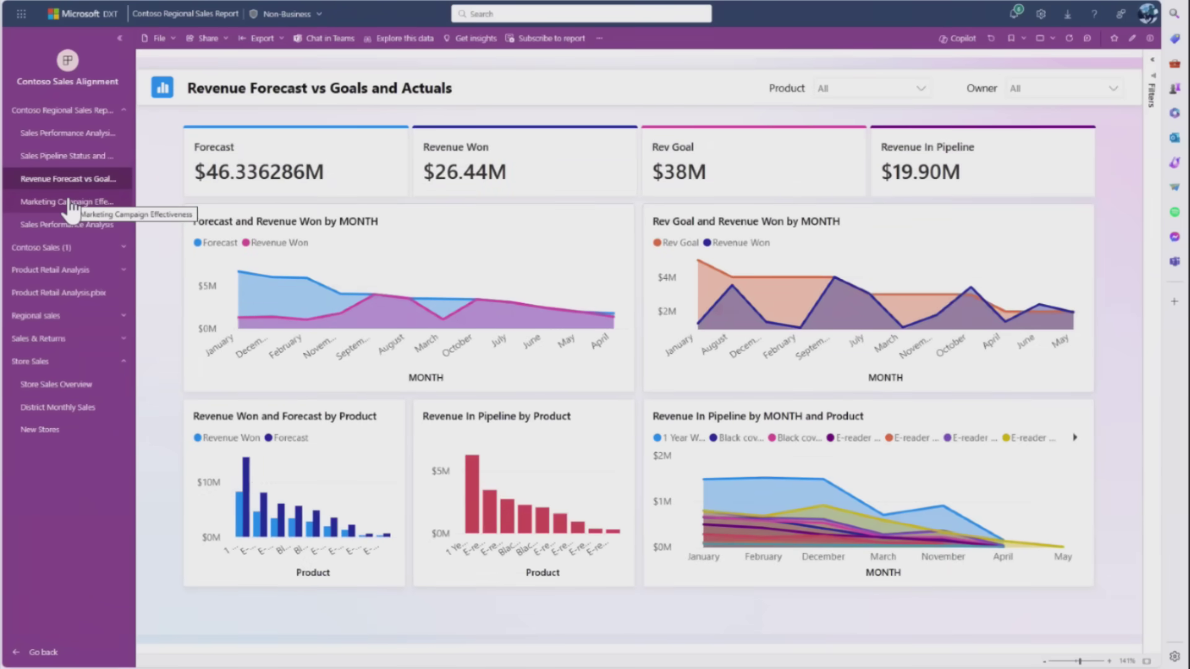
{"action": "left_click", "coordinate": [73, 138]}
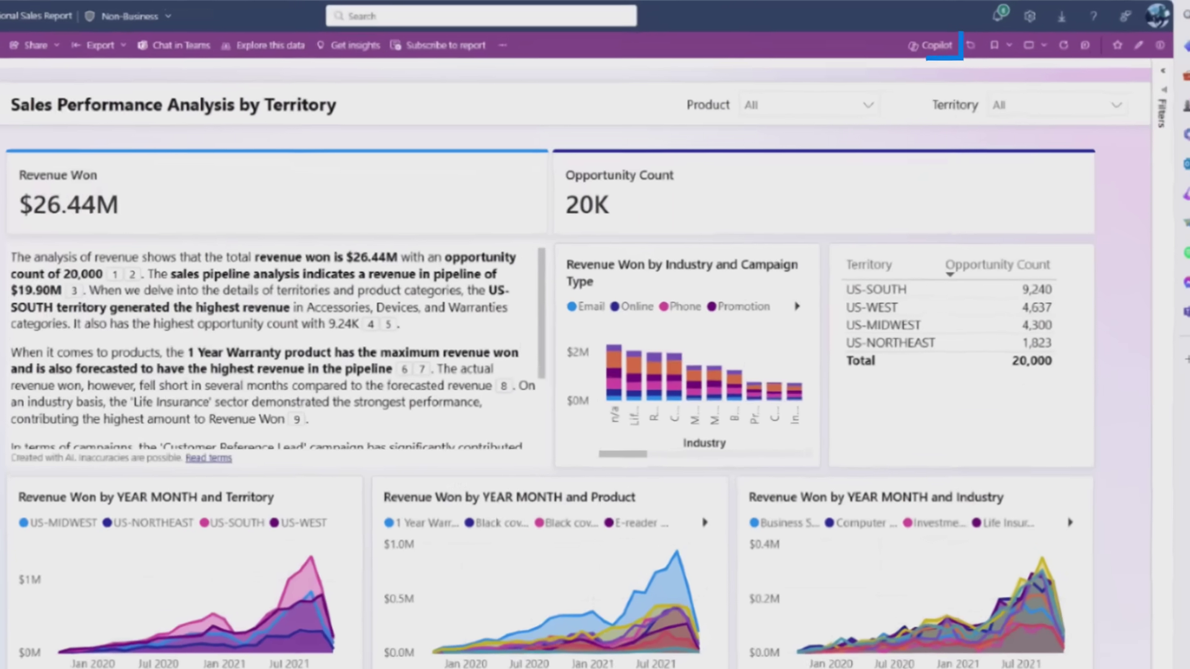
Have Copilot chat summarize this page's visuals and trace a citation to its source chart.
{"action": "left_click", "coordinate": [958, 39]}
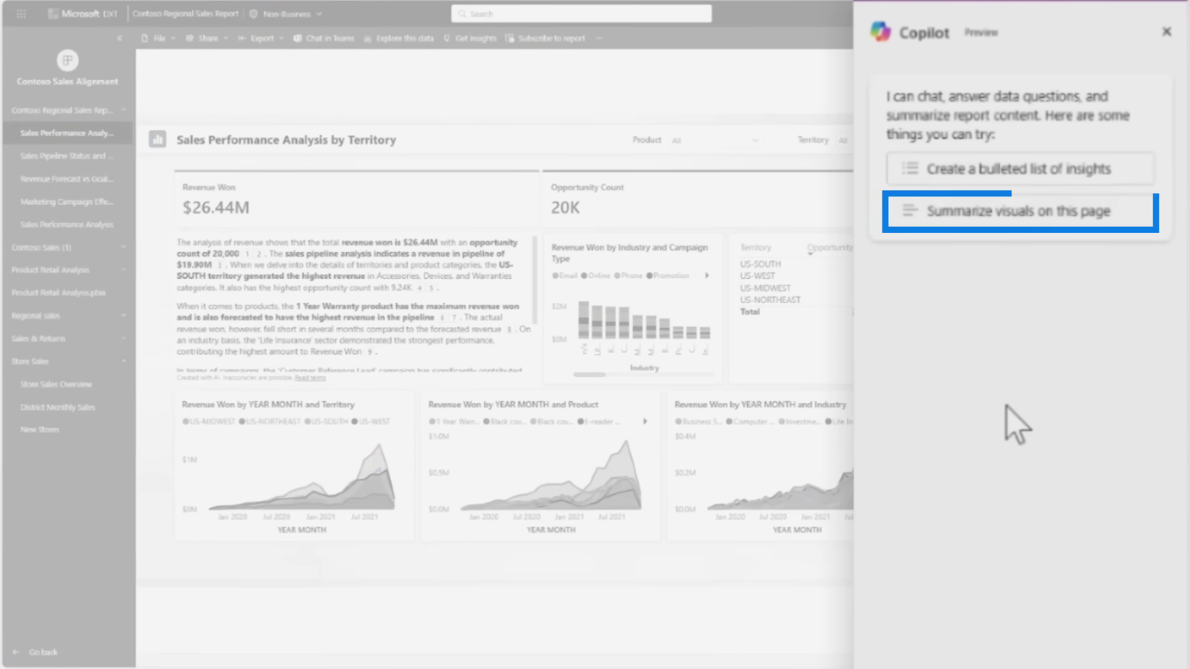
{"action": "left_click", "coordinate": [1034, 214]}
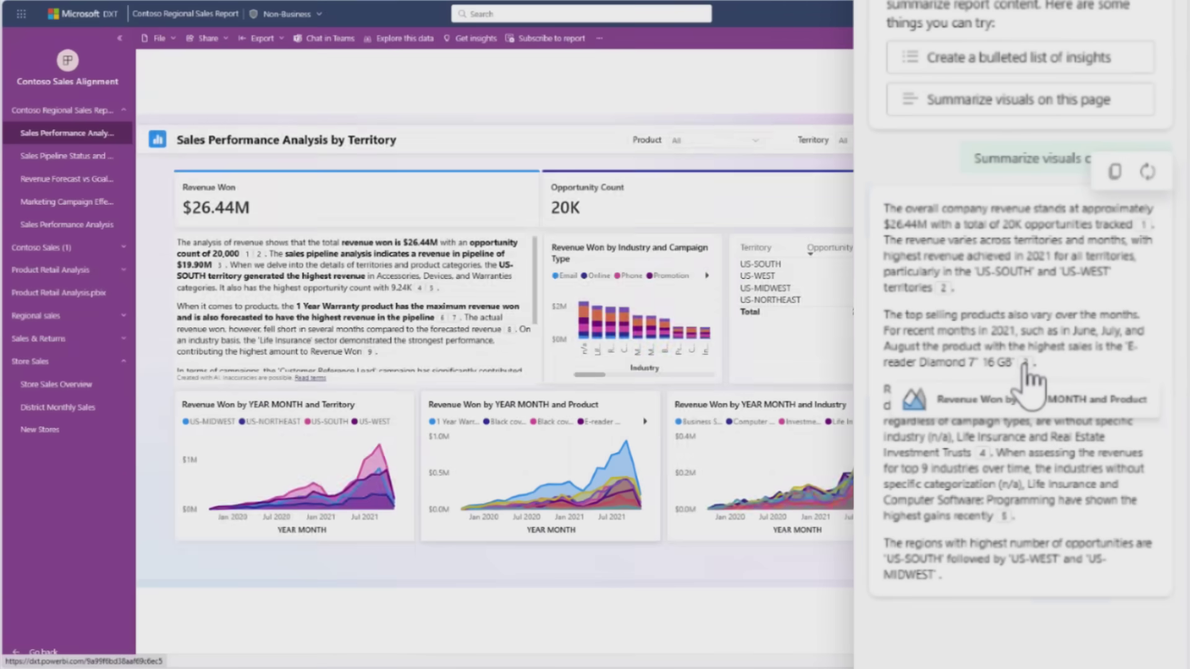
{"action": "left_click", "coordinate": [1026, 364]}
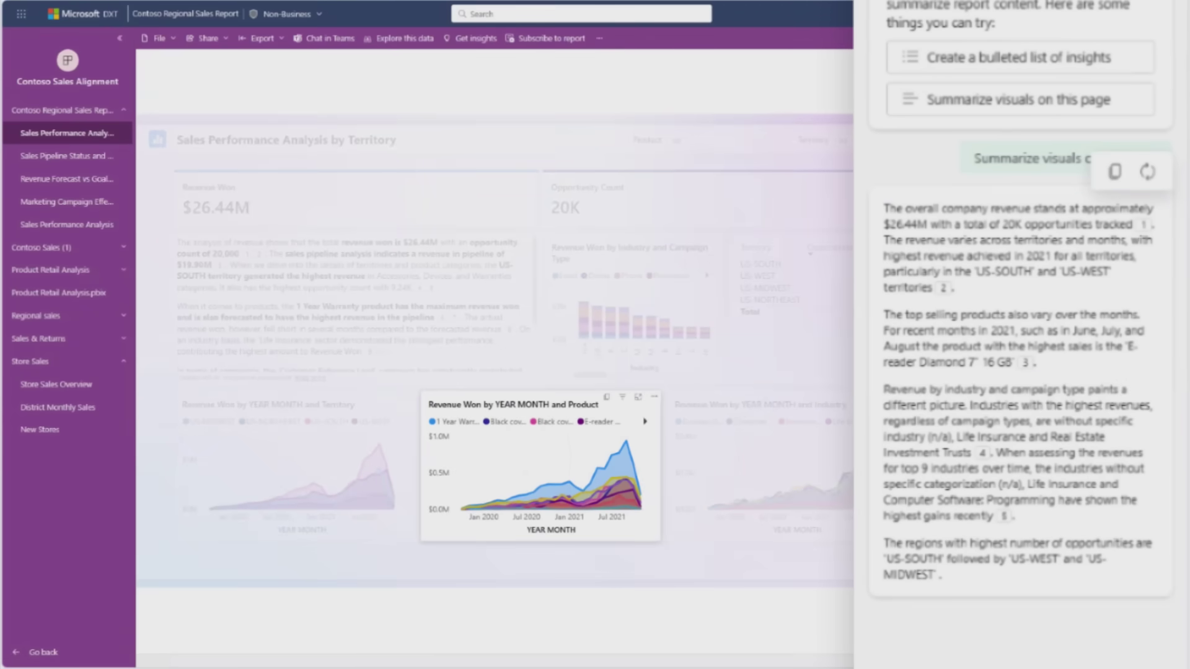
Ask Copilot which region has the lowest opportunity count, getting US-NORTHEAST with 1.82K.
{"action": "scroll", "coordinate": [1007, 527], "scroll_direction": "down", "scroll_amount": 5}
{"action": "triple_click", "coordinate": [1016, 310]}
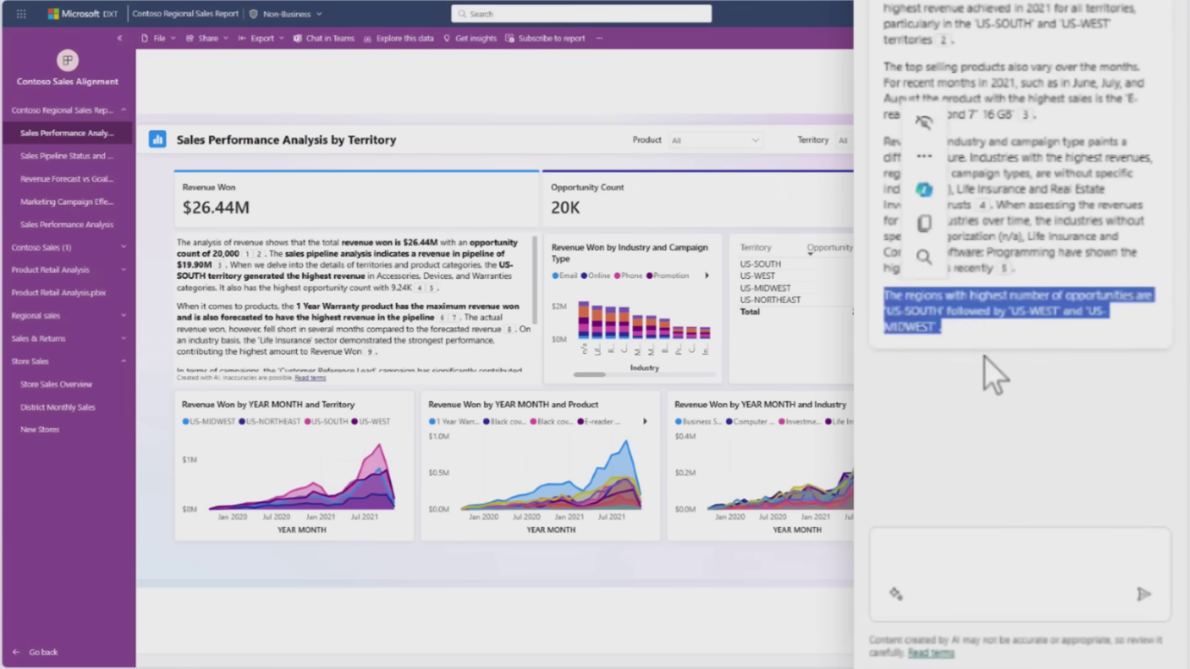
{"action": "left_click", "coordinate": [998, 370]}
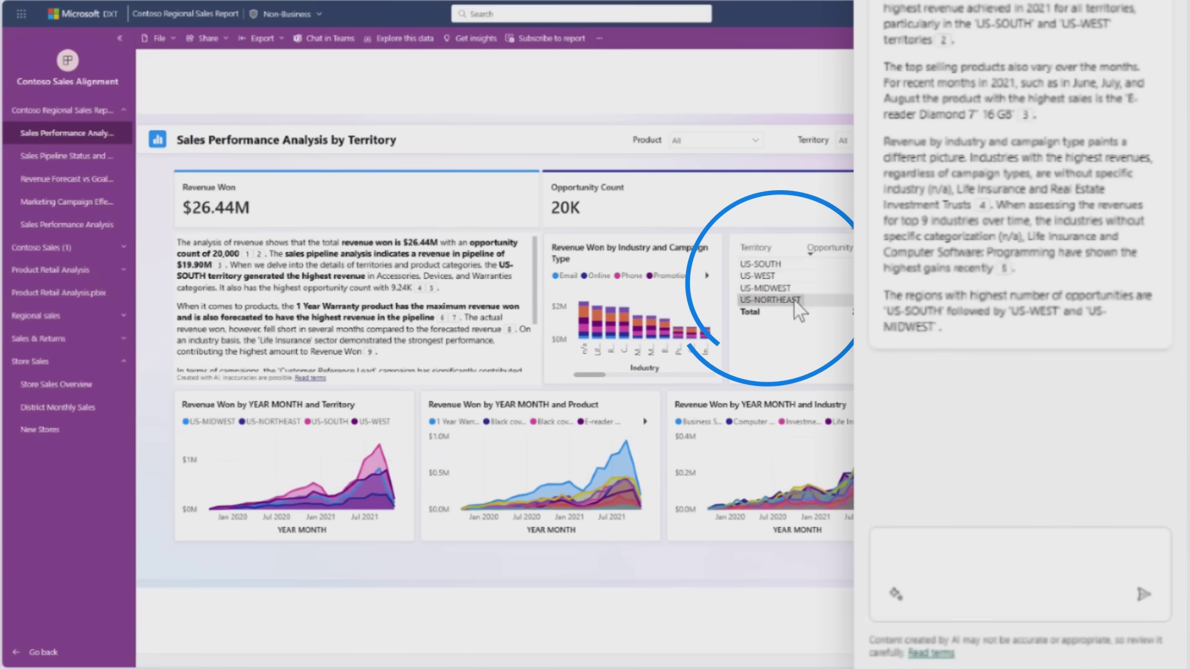
{"action": "left_click", "coordinate": [912, 553]}
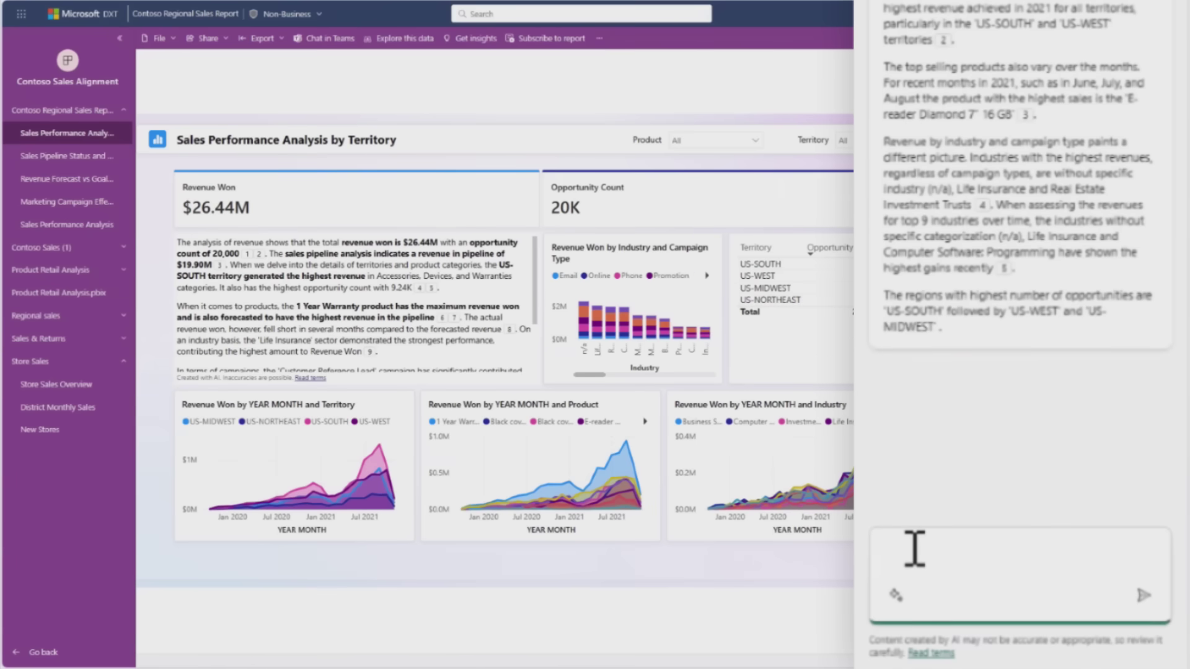
{"action": "type", "text": "What is the region wiht"}
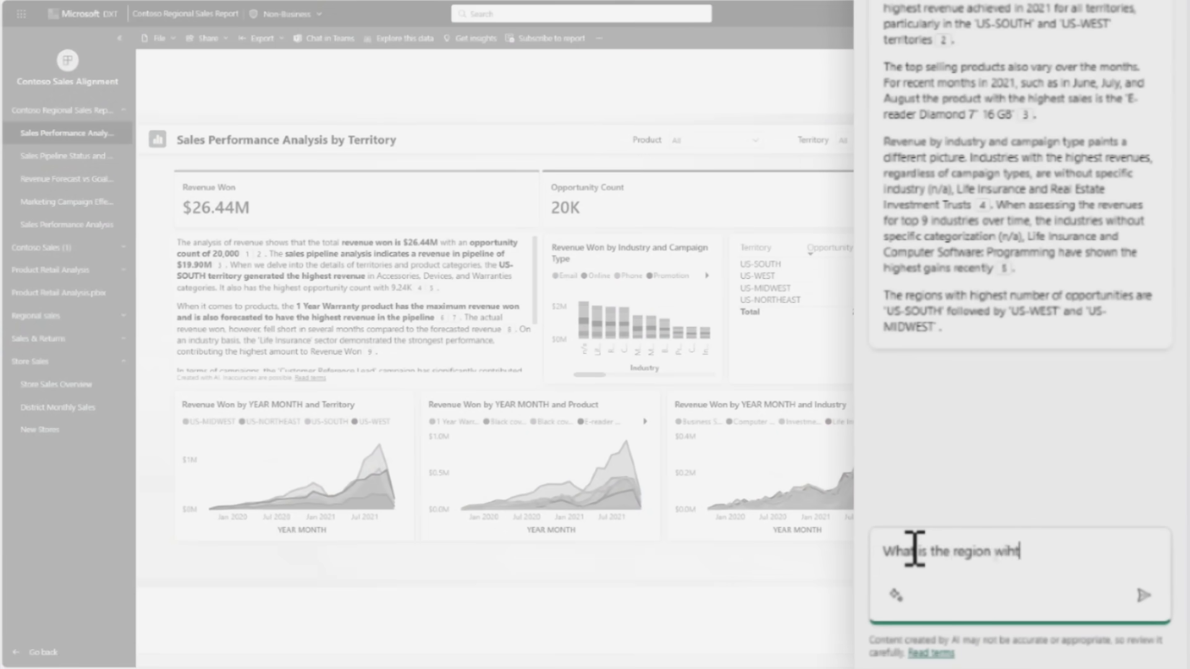
{"action": "key", "text": "Return"}
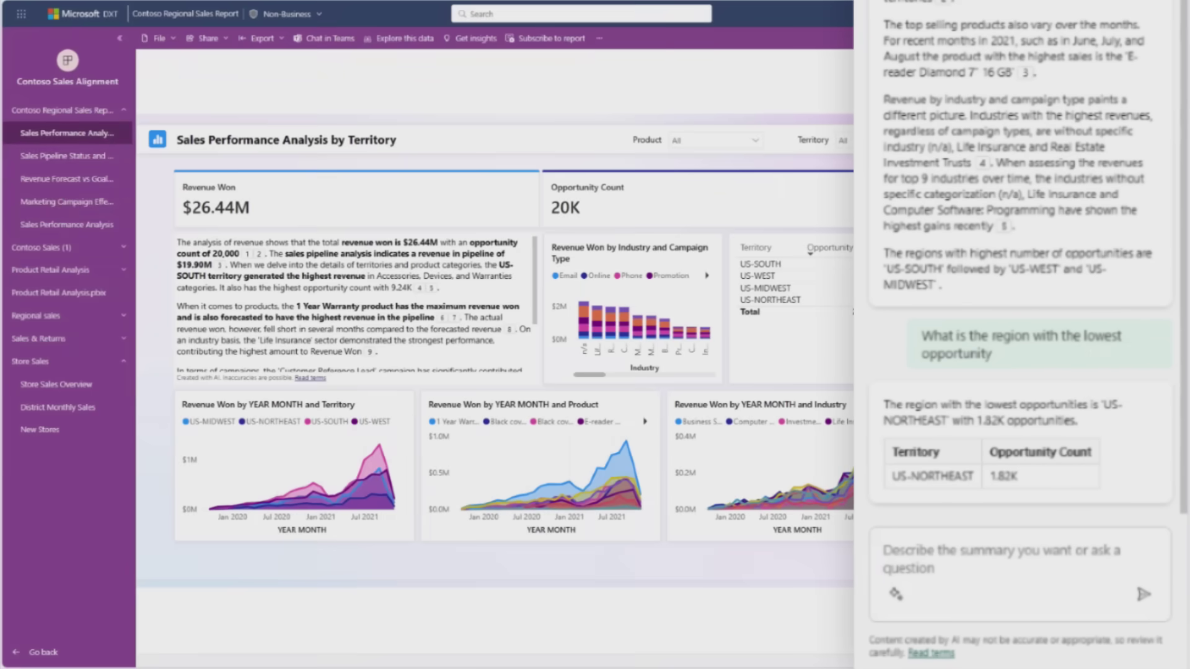
On the Sales Performance Analysis page, ask Copilot 'Tell me insights from this page'.
{"action": "left_click", "coordinate": [59, 228]}
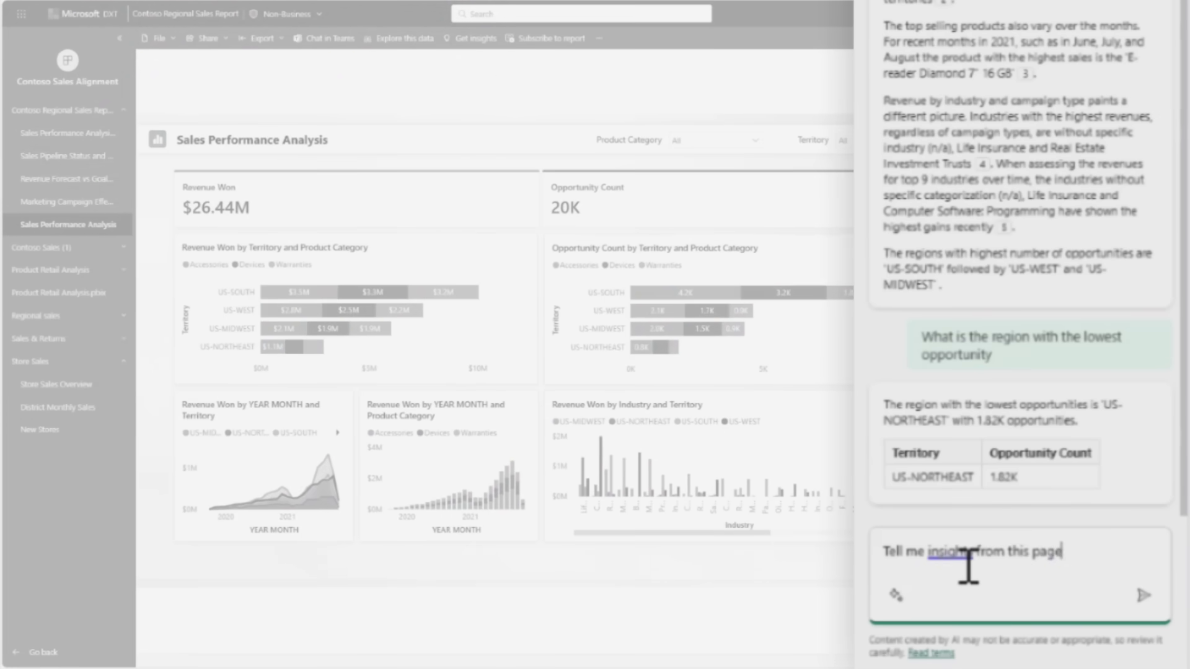
{"action": "type", "text": "ts from this page"}
{"action": "key", "text": "Return"}
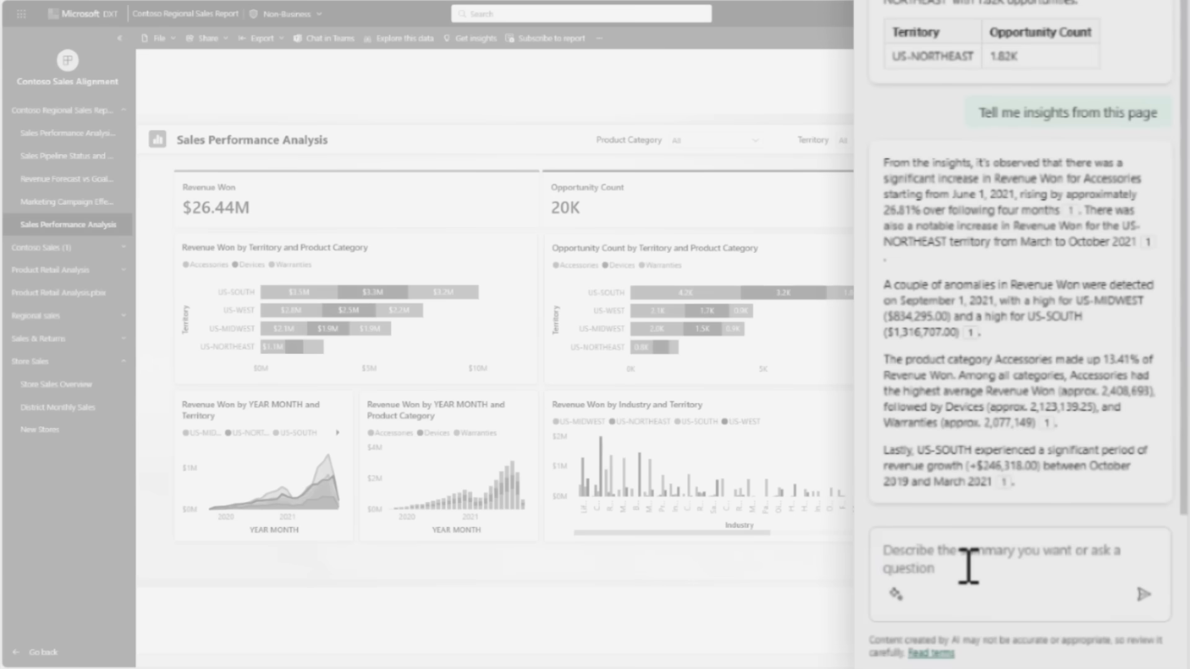
Ask Copilot to simplify these insights into bullet points.
{"action": "left_click", "coordinate": [968, 565]}
{"action": "type", "text": "Can you simp"}
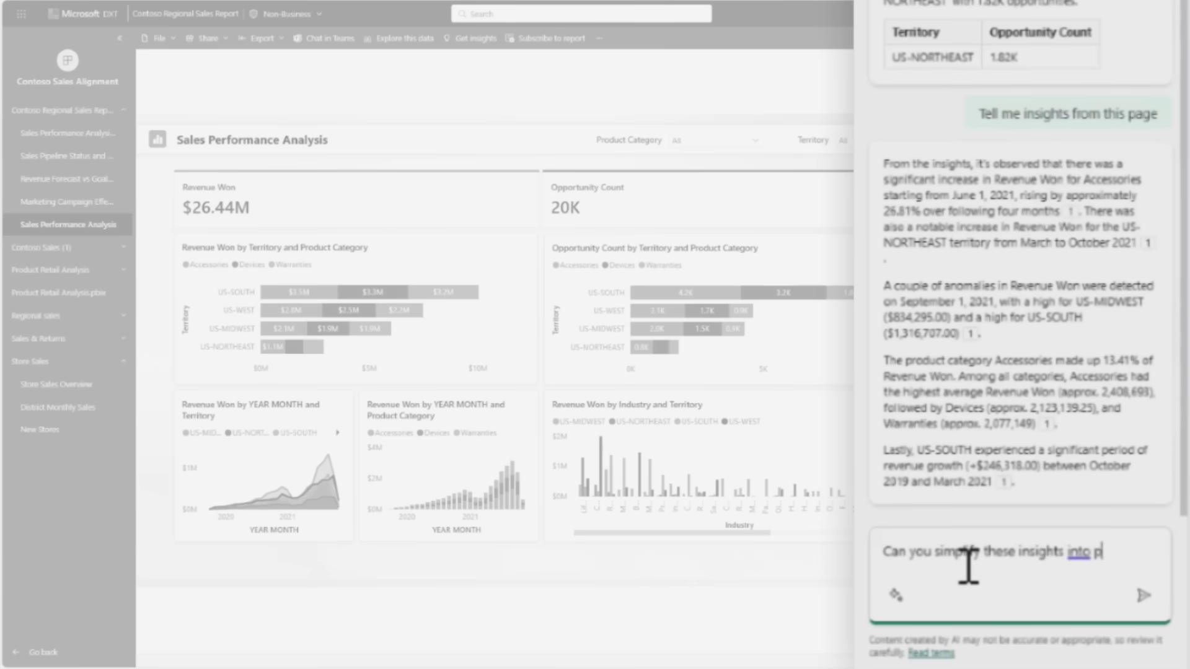
{"action": "type", "text": "lify these insights into bullet points"}
{"action": "key", "text": "Return"}
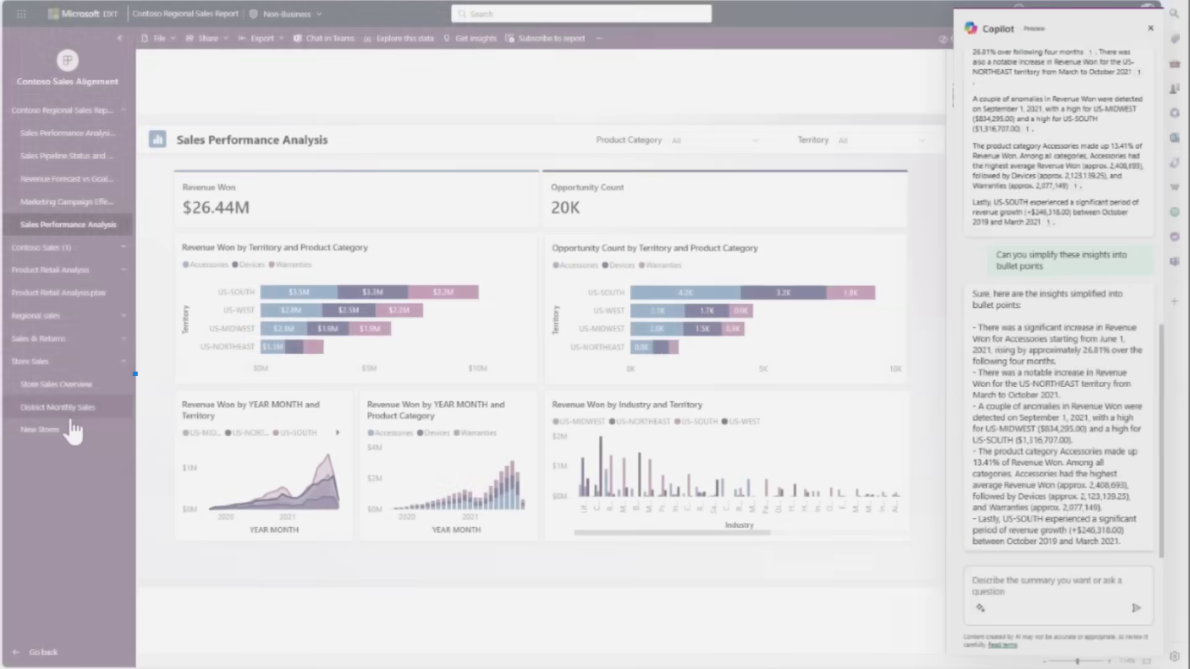
{"action": "left_click", "coordinate": [75, 386]}
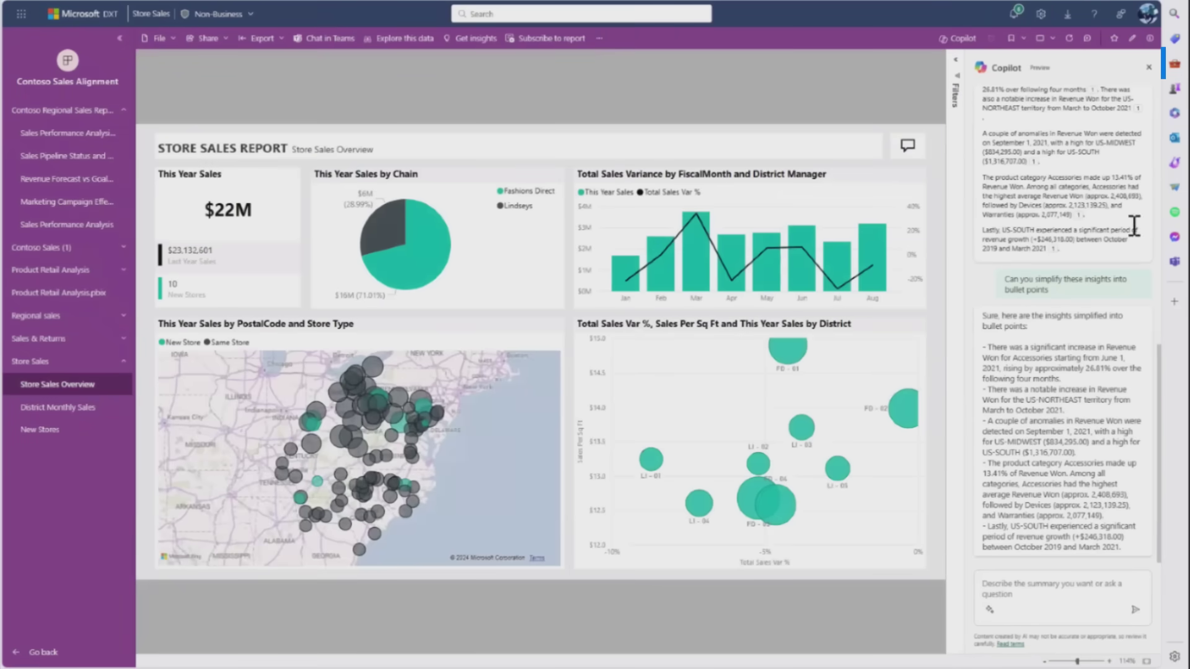
Ask Copilot for a bullet-point summary of Store Sales Overview sales by zip code.
{"action": "scroll", "coordinate": [1062, 418], "scroll_direction": "up", "scroll_amount": 7}
{"action": "scroll", "coordinate": [1062, 419], "scroll_direction": "down", "scroll_amount": 3}
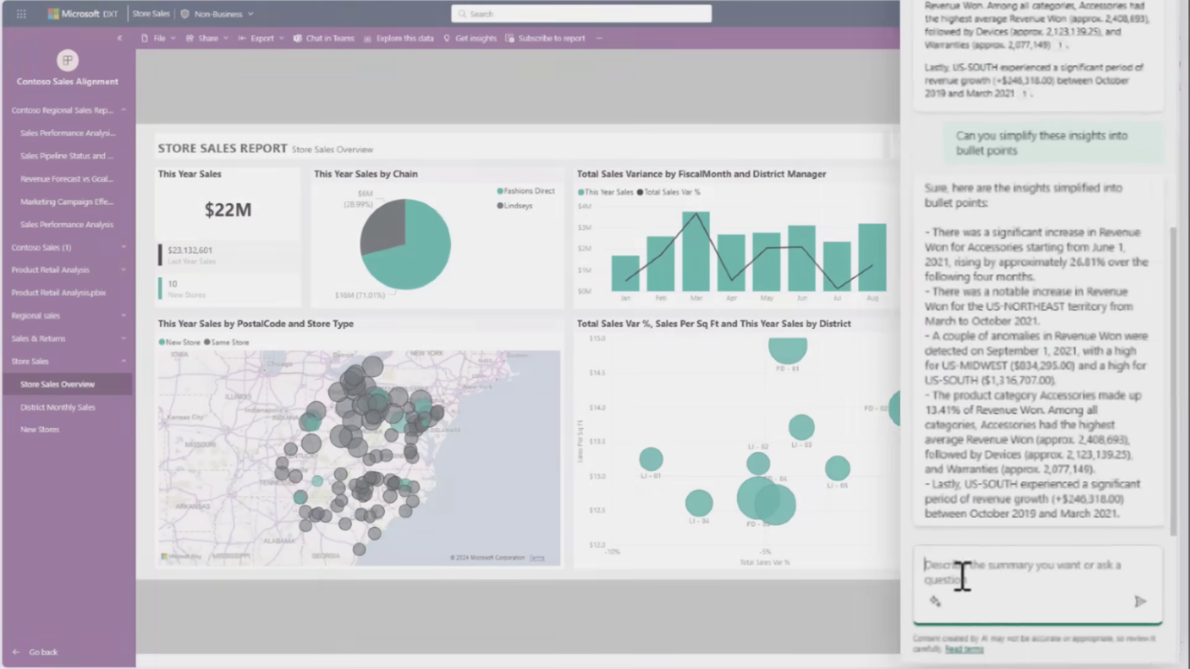
{"action": "type", "text": "Give me a summary of the"}
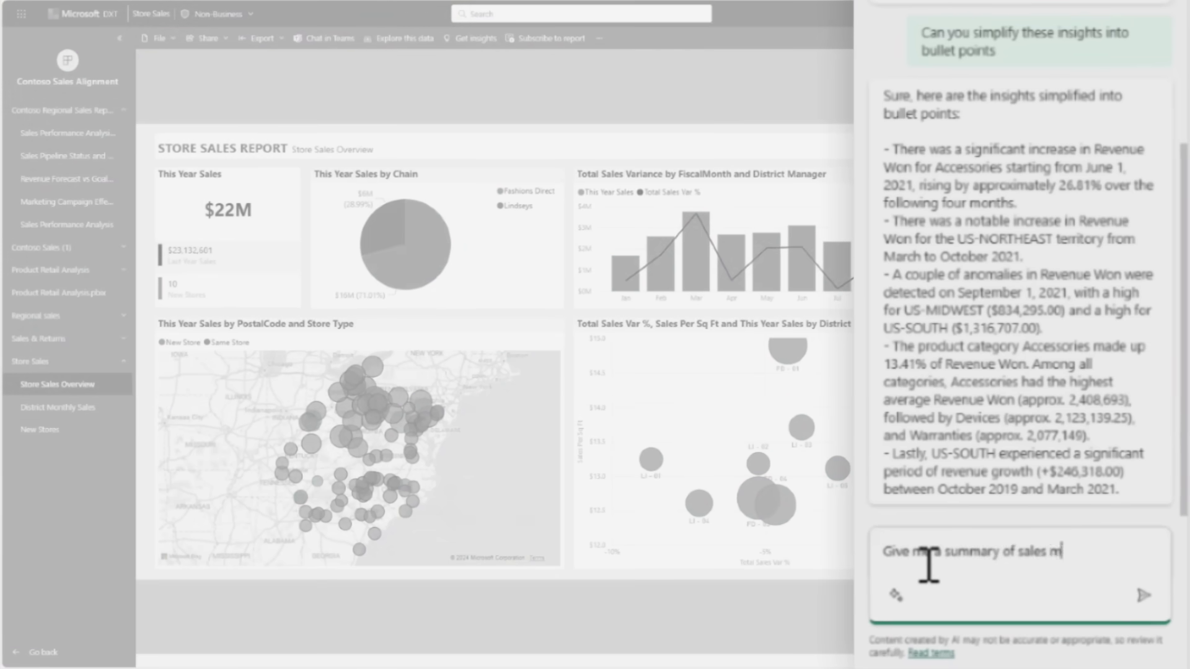
{"action": "type", "text": " by zip code in bullet points"}
{"action": "key", "text": "Return"}
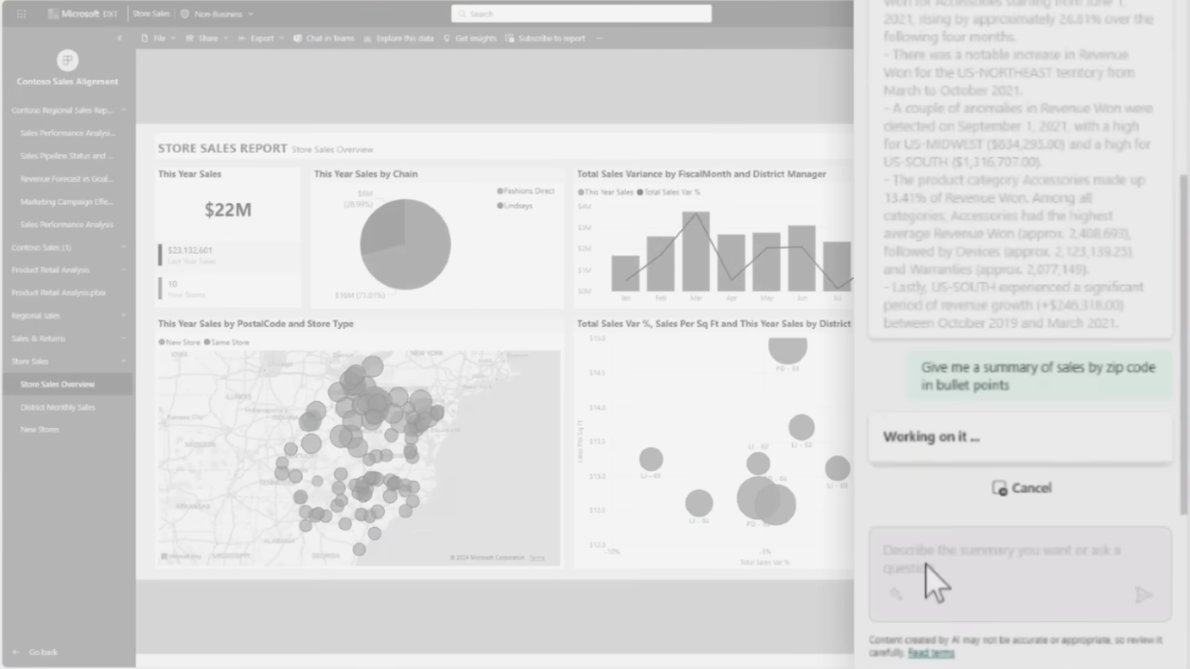